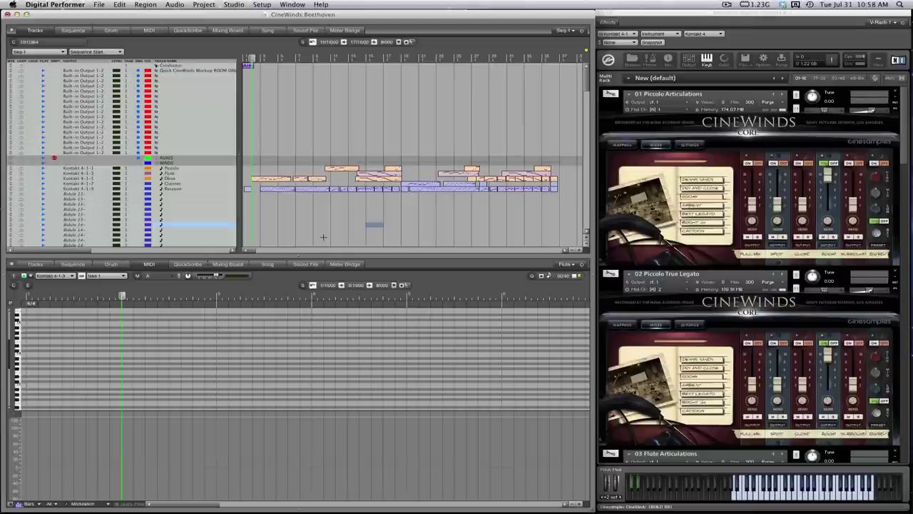
pyautogui.click(391, 236)
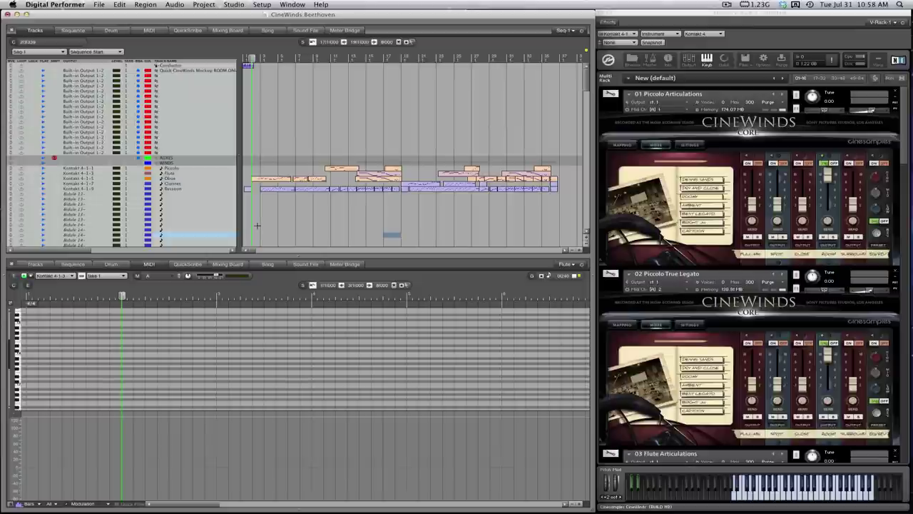
pyautogui.click(252, 234)
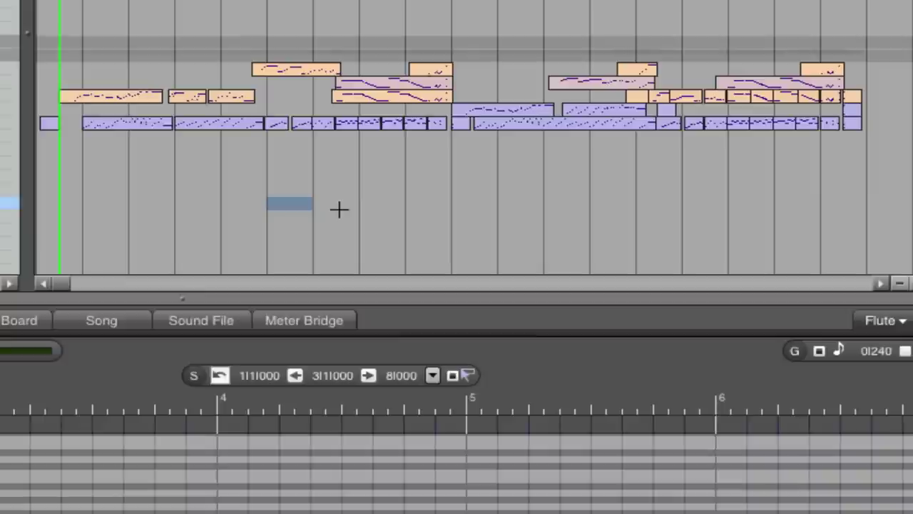
pyautogui.click(376, 203)
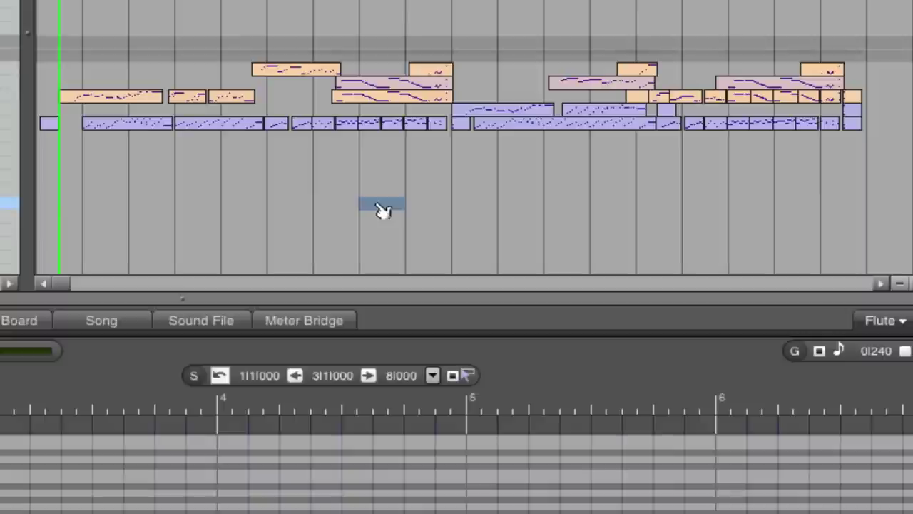
pyautogui.click(467, 203)
pyautogui.press('space')
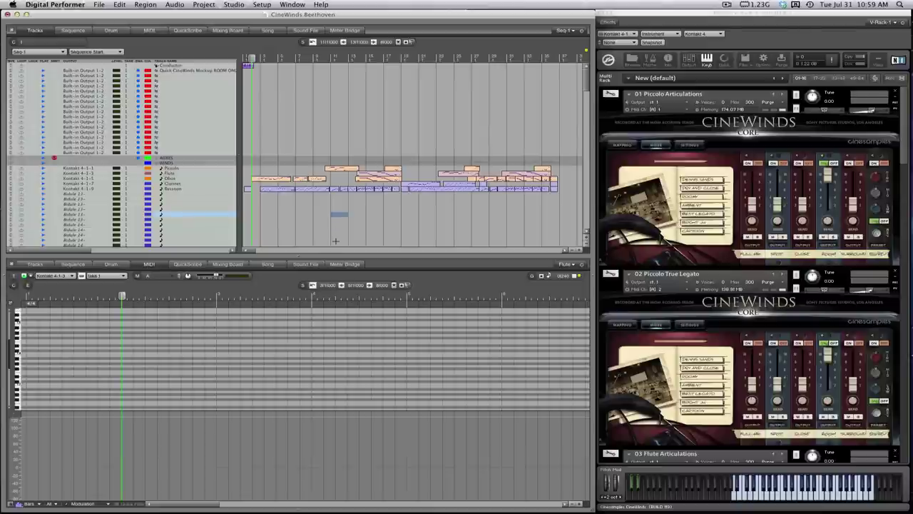
pyautogui.click(338, 242)
pyautogui.hotkey('ctrl', 'Up')
pyautogui.click(330, 223)
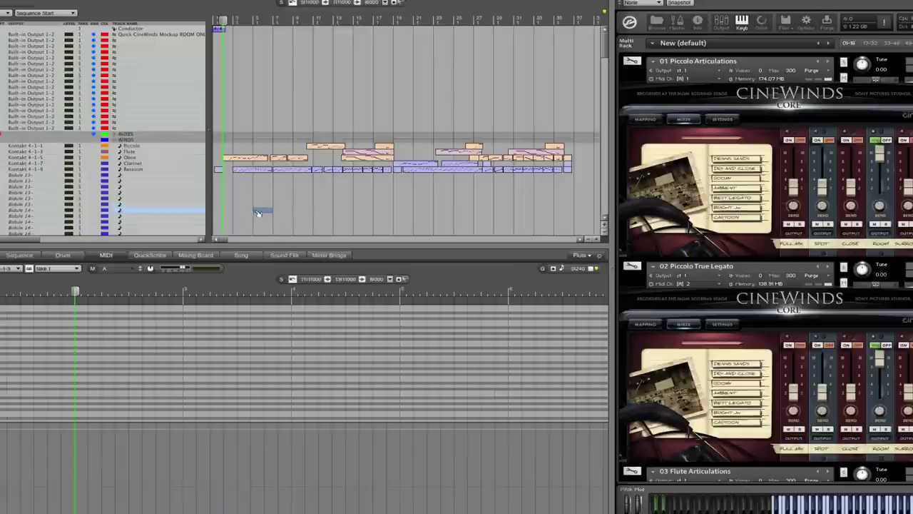
# Play the sequence and examine the Oboe and Bassoon phrases in the MIDI editor.
pyautogui.press('space')
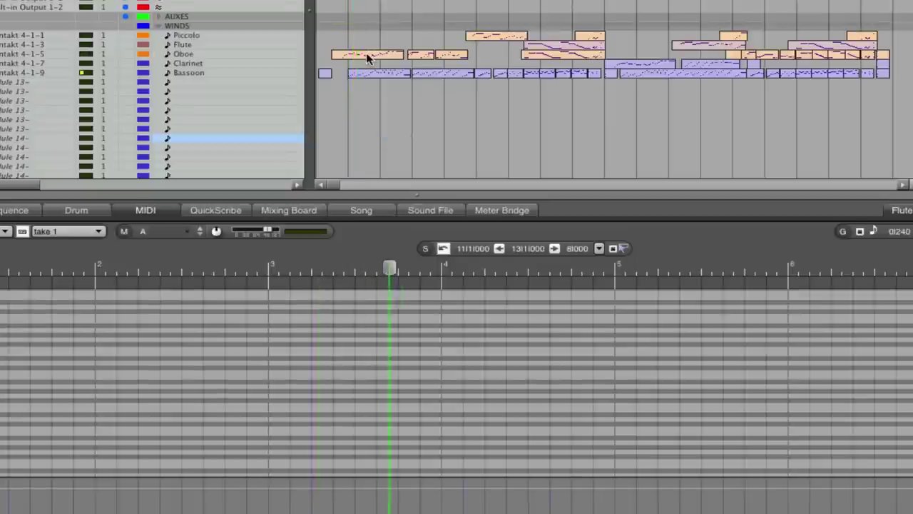
pyautogui.click(366, 53)
pyautogui.scroll(5, 519, 381)
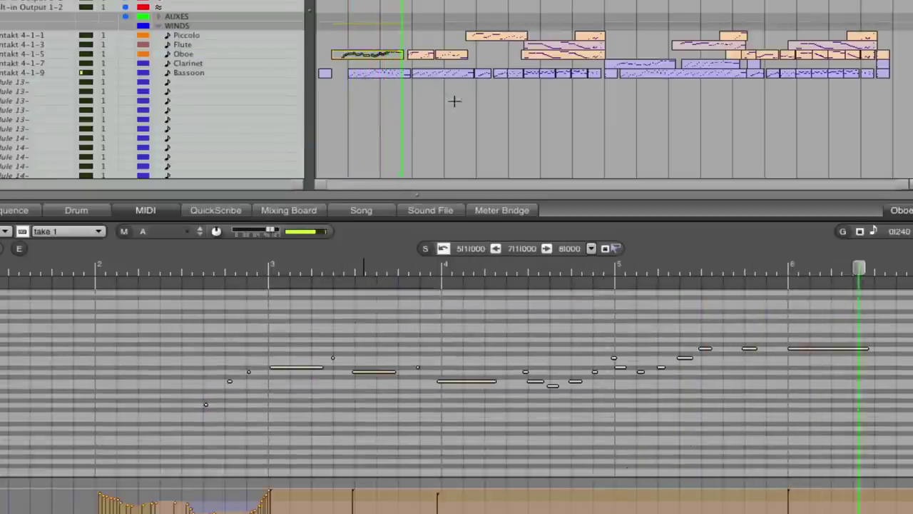
pyautogui.click(428, 72)
pyautogui.scroll(-6, 83, 386)
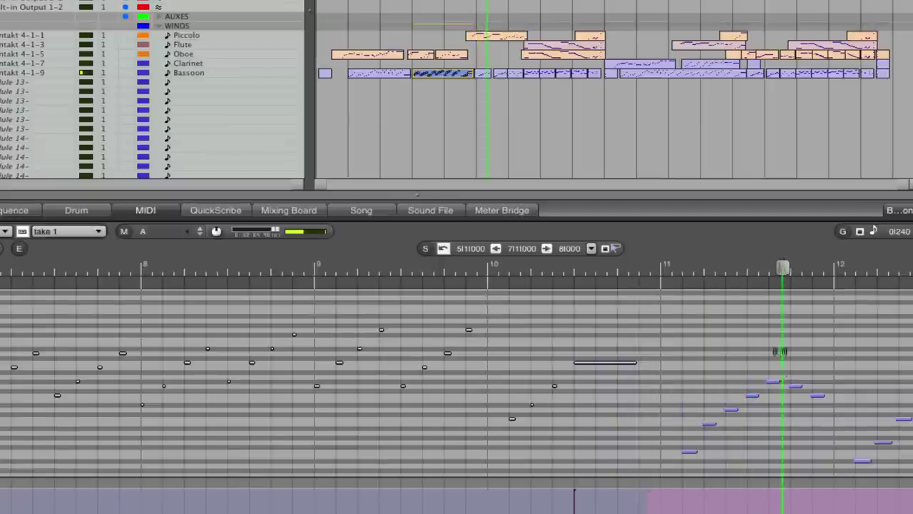
pyautogui.click(367, 55)
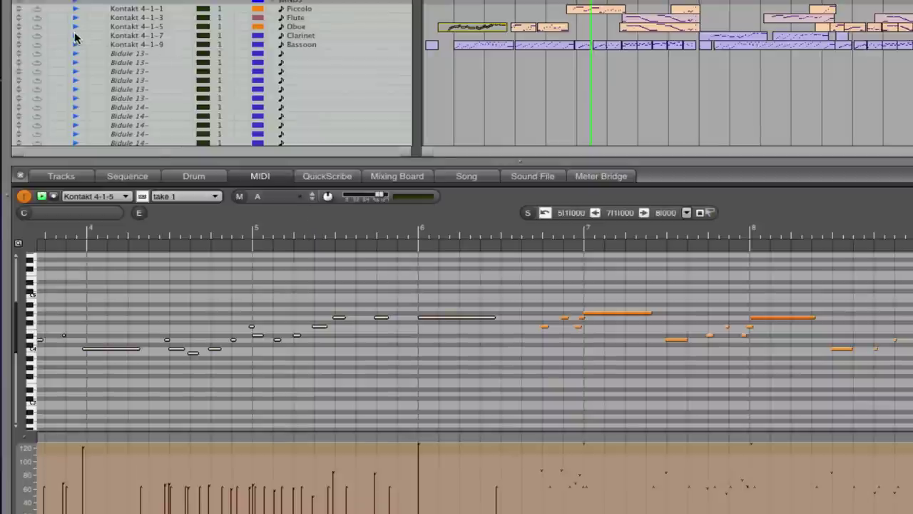
# Disable playback of the Piccolo, Flute, Oboe and Clarinet tracks and cue the Bassoon's opening notes from just before bar 3.
pyautogui.moveTo(75, 45); pyautogui.dragTo(76, 9)
pyautogui.click(465, 45)
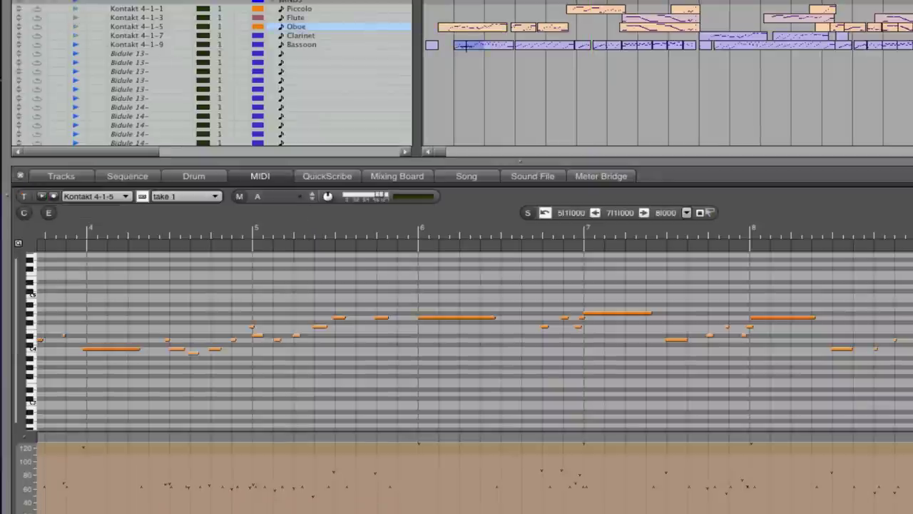
pyautogui.scroll(-4, 312, 350)
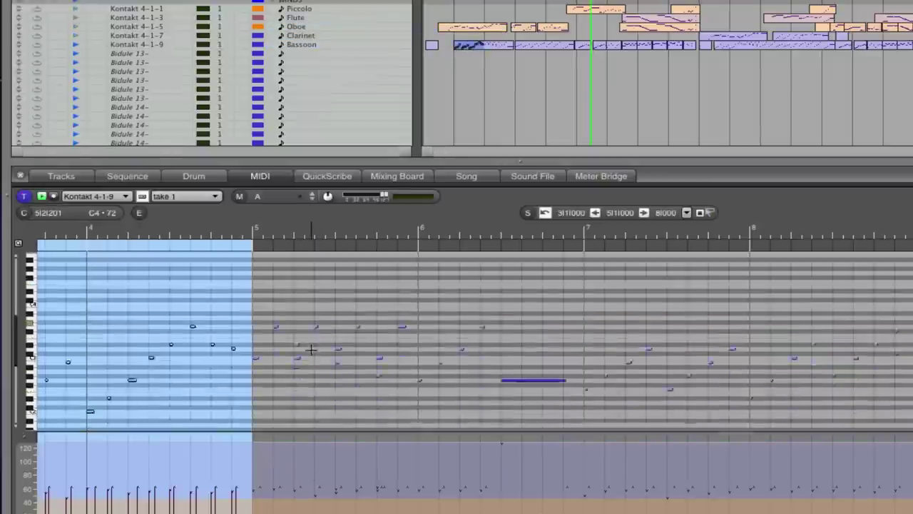
pyautogui.hscroll(-5, 285, 357)
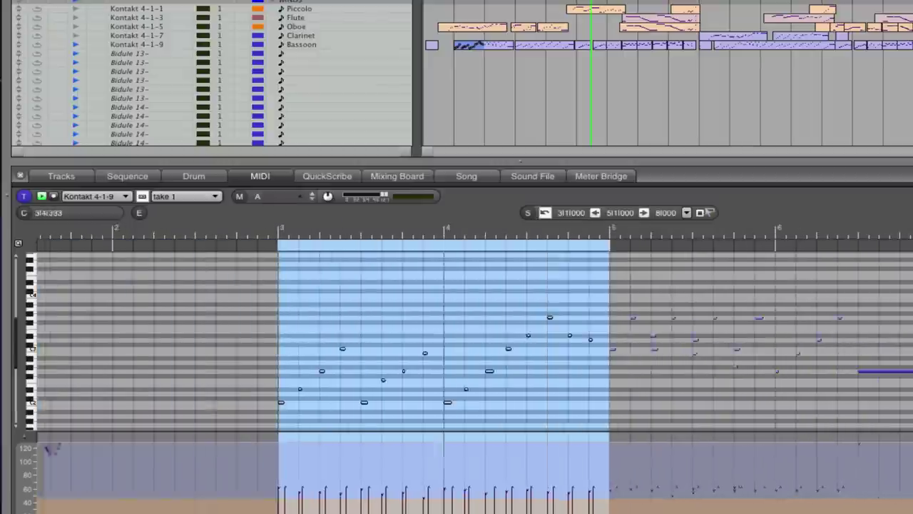
pyautogui.click(258, 369)
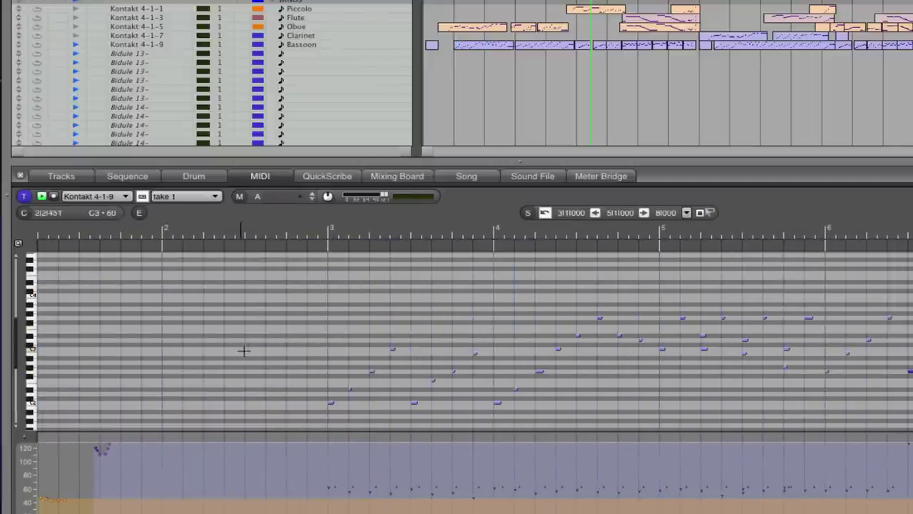
pyautogui.scroll(-1, 336, 342)
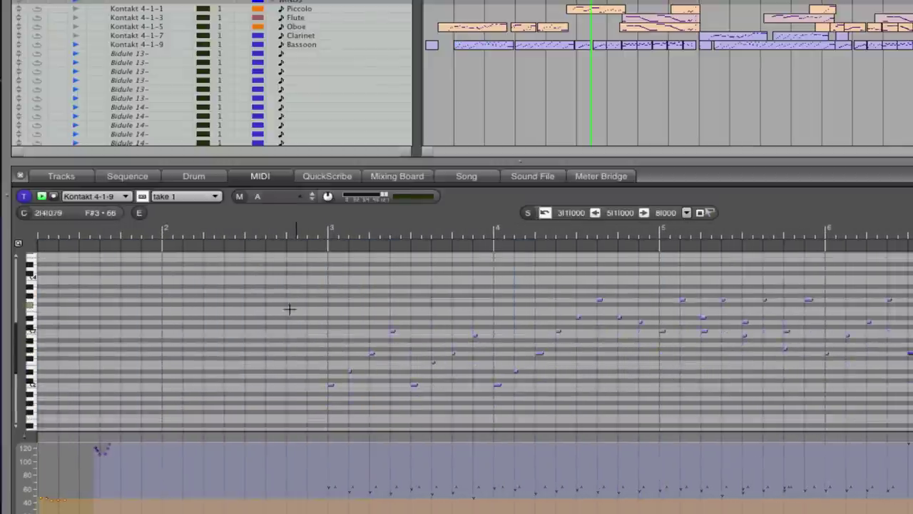
pyautogui.click(294, 228)
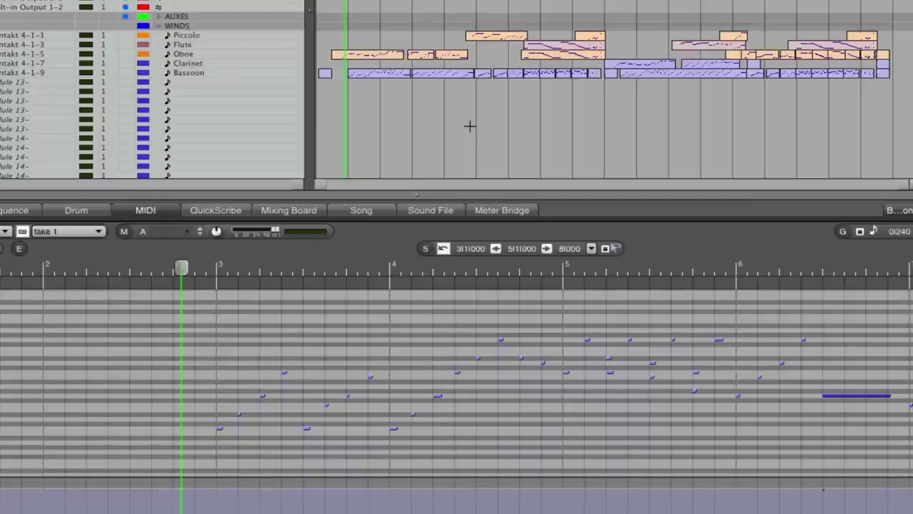
# Play the Bassoon part from the start and examine its short and held notes through bar 12.
pyautogui.click(470, 127)
pyautogui.scroll(-5, 361, 116)
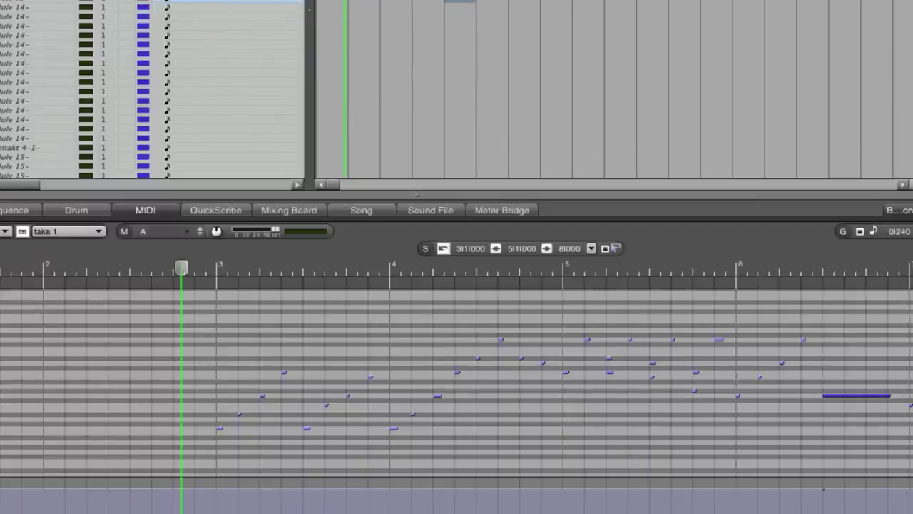
pyautogui.press('1')
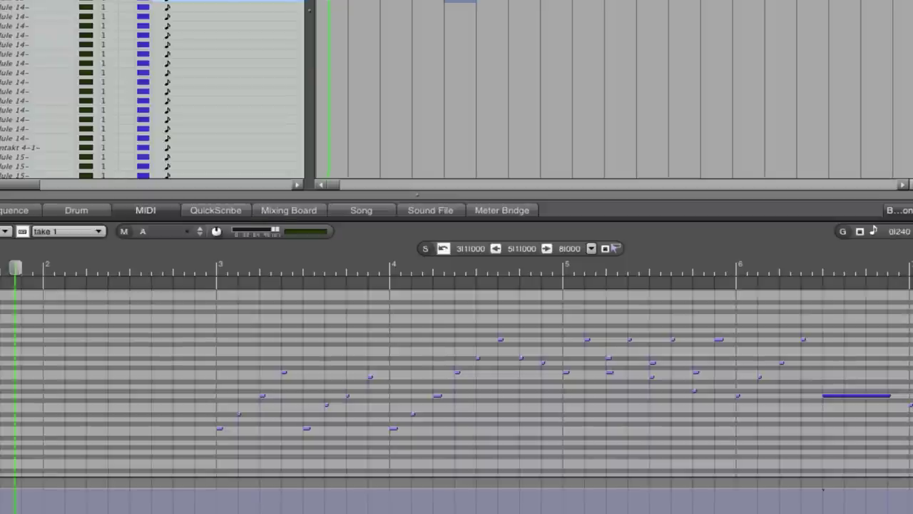
pyautogui.scroll(-4, 302, 453)
pyautogui.scroll(-1, 307, 428)
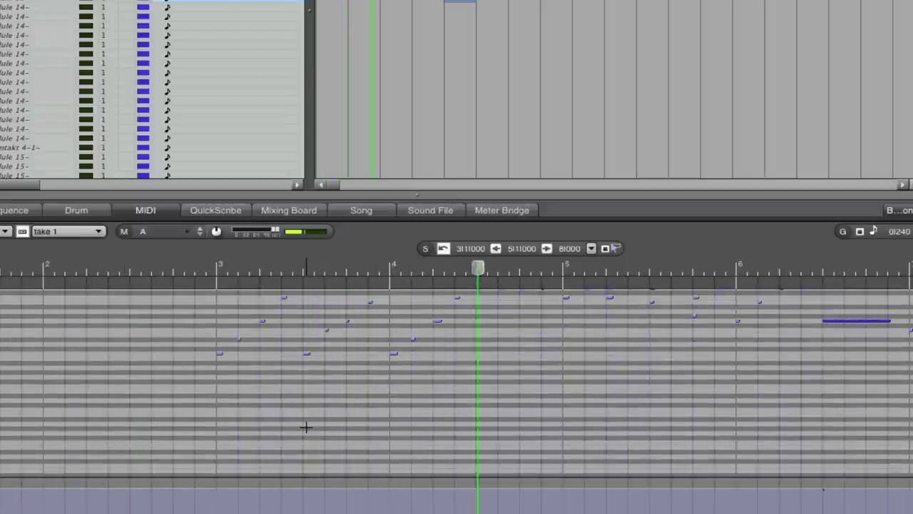
pyautogui.scroll(1, 504, 428)
pyautogui.scroll(12, 556, 425)
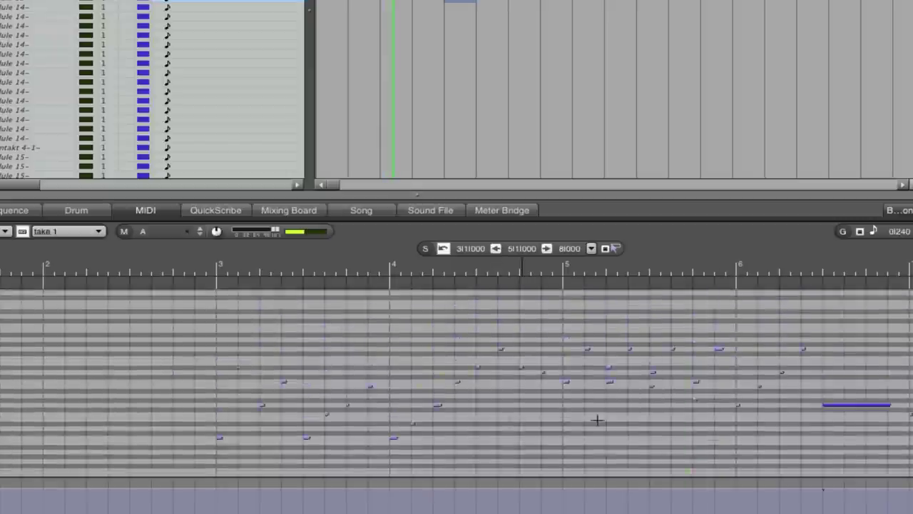
pyautogui.scroll(-9, 779, 420)
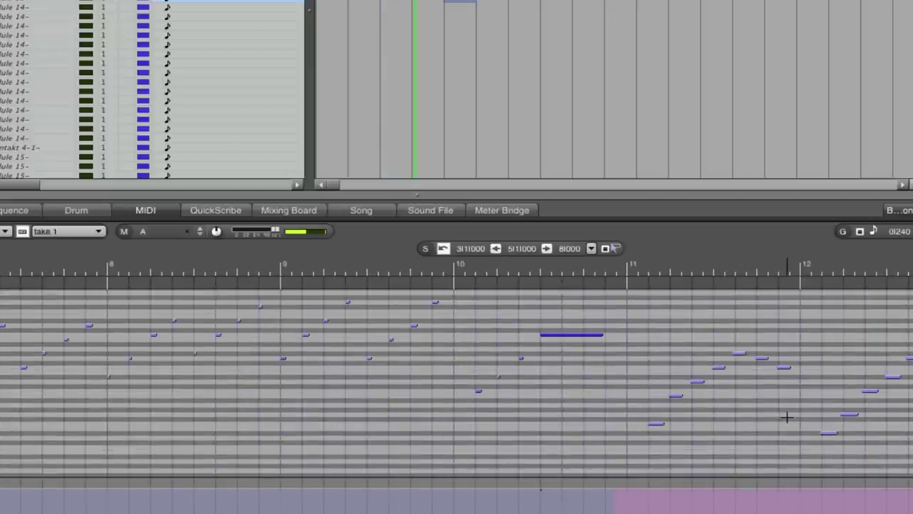
pyautogui.scroll(-1, 784, 416)
pyautogui.scroll(2, 203, 387)
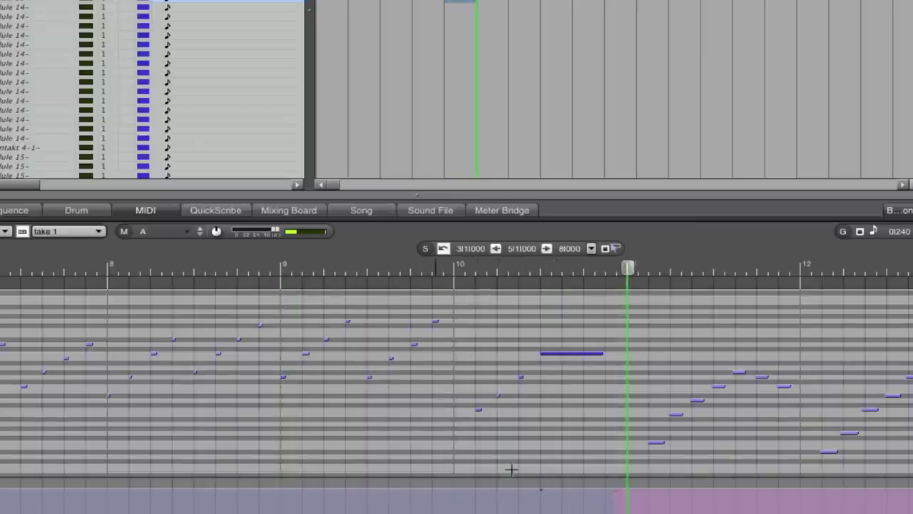
pyautogui.hscroll(-10, 456, 378)
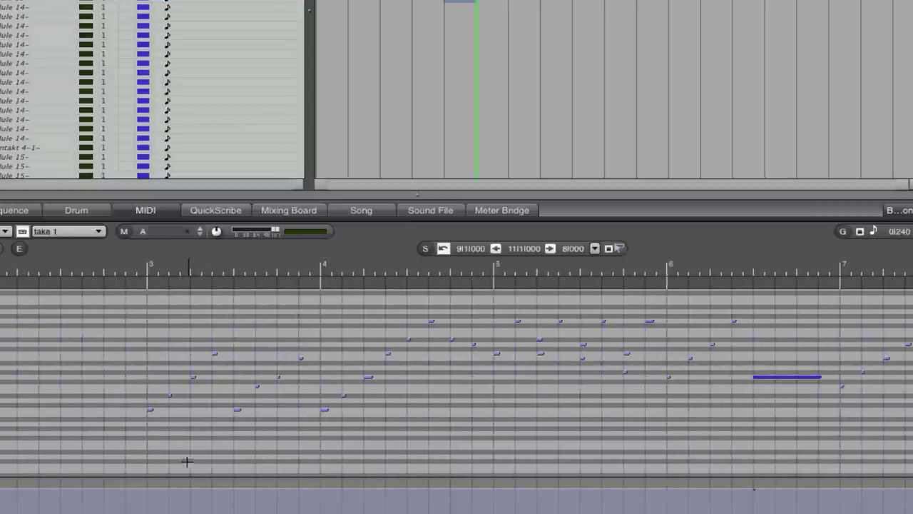
# Select the Bassoon's short notes in bars 3 to 5 and lower their velocities together.
pyautogui.moveTo(104, 440); pyautogui.dragTo(657, 297)
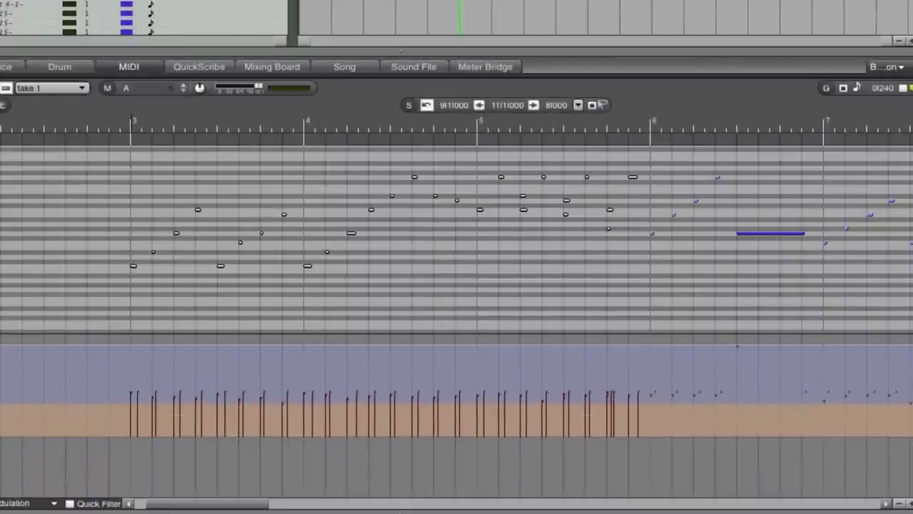
pyautogui.moveTo(131, 392); pyautogui.dragTo(134, 410)
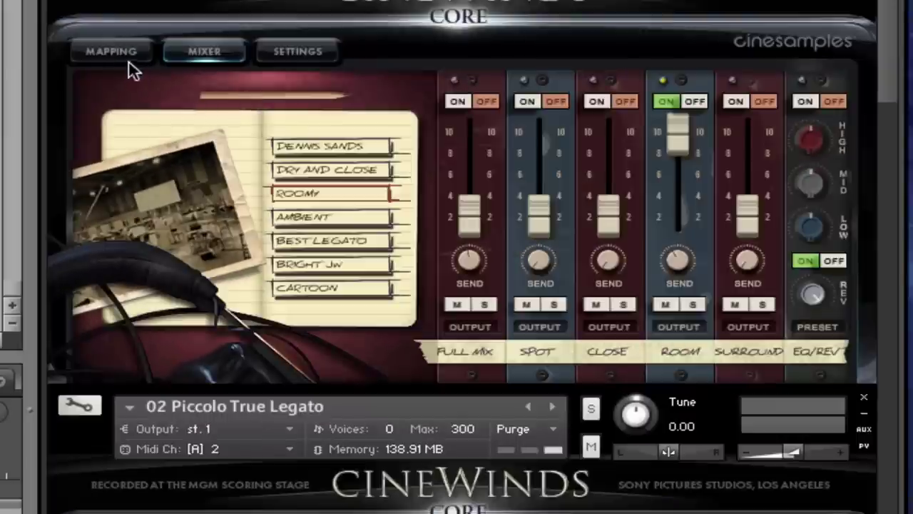
# Inspect the articulation mapping of the Piccolo Articulations instrument and return to its mixer page.
pyautogui.click(112, 52)
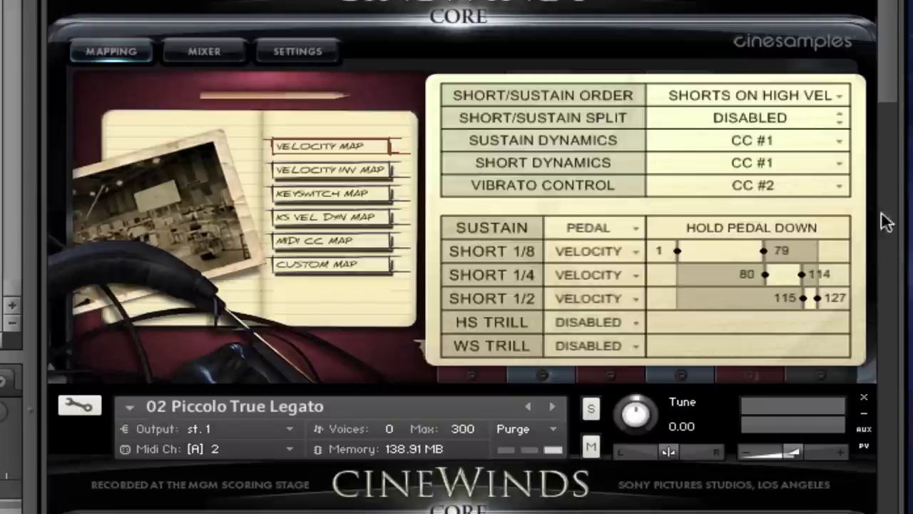
pyautogui.click(200, 58)
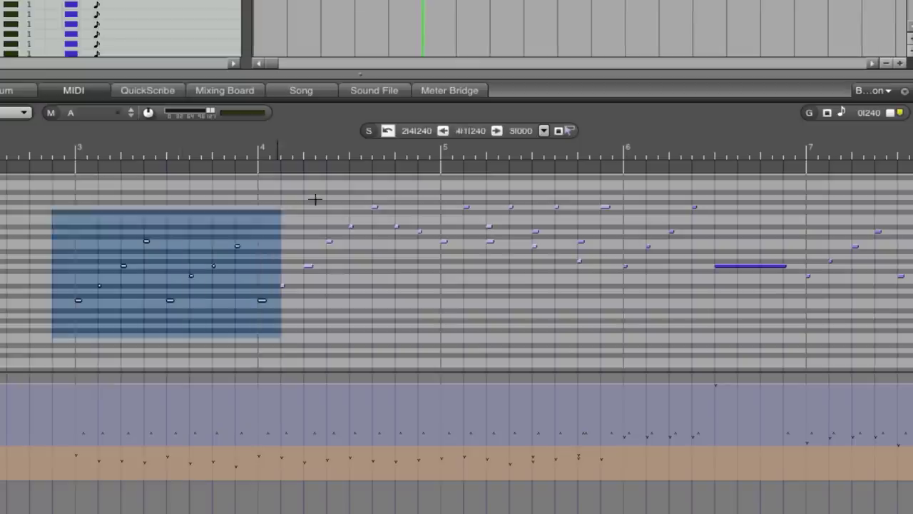
# Try lowering the velocity of the held Bassoon note in bar 6 to 83.
pyautogui.moveTo(282, 204); pyautogui.dragTo(710, 264)
pyautogui.scroll(-5, 801, 269)
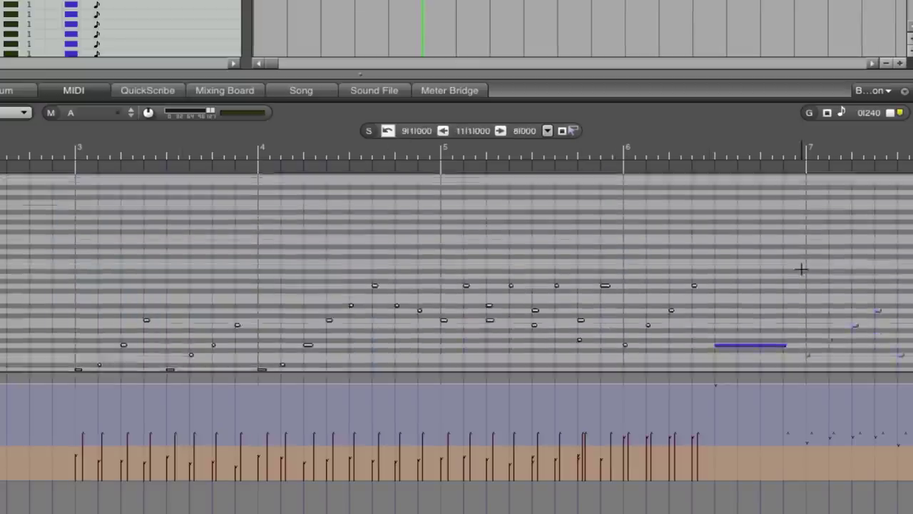
pyautogui.click(772, 310)
pyautogui.click(730, 244)
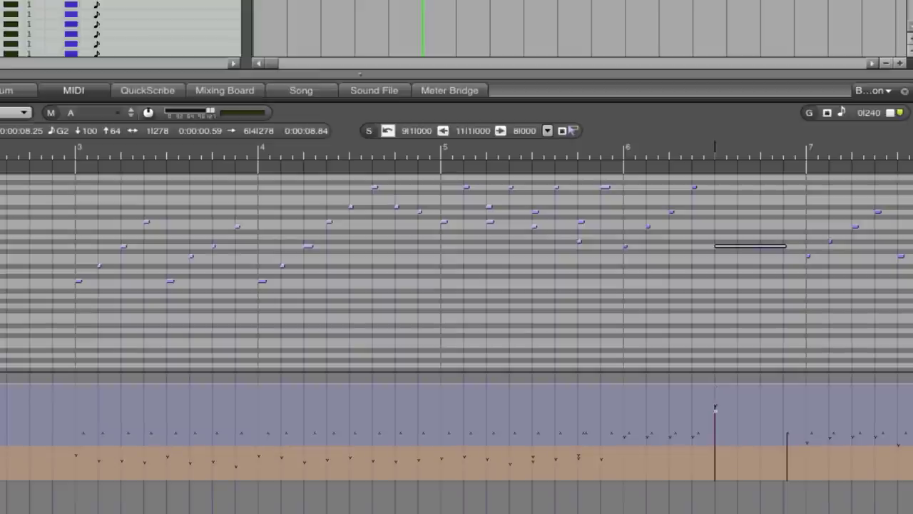
pyautogui.moveTo(715, 408); pyautogui.dragTo(715, 417)
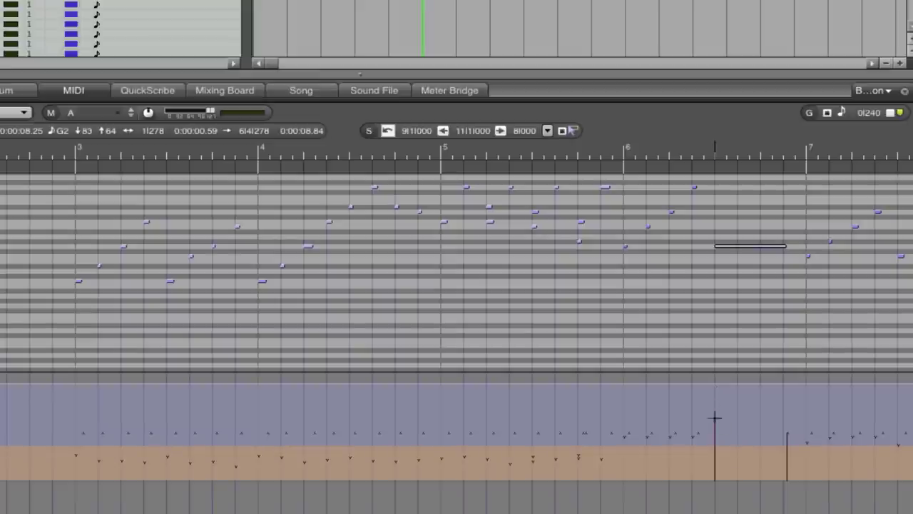
pyautogui.click(705, 318)
# Play the Bassoon part from the middle of bar 5 through the held note in bar 10.
pyautogui.click(521, 154)
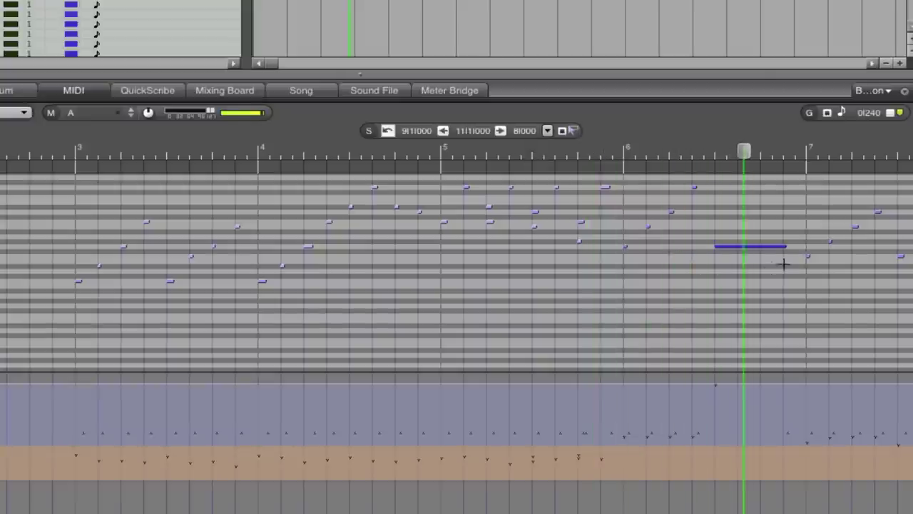
pyautogui.hscroll(10, 568, 299)
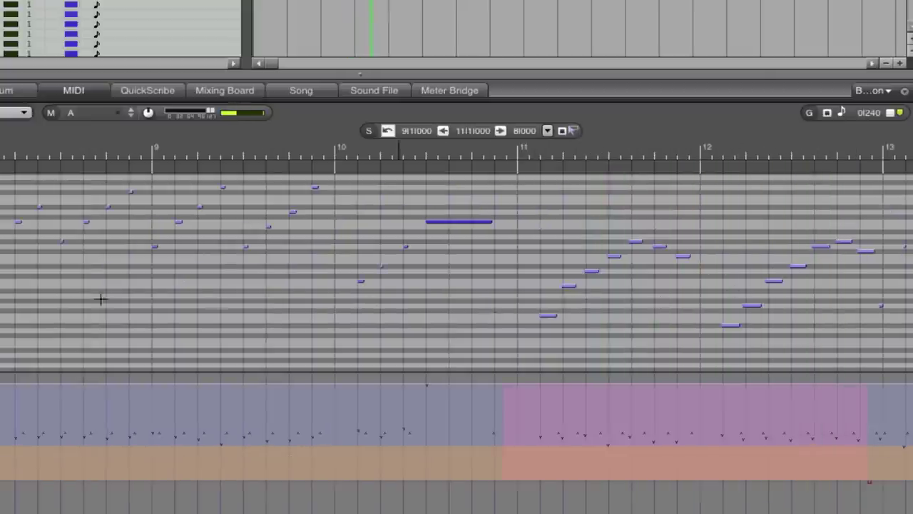
pyautogui.scroll(2, 49, 279)
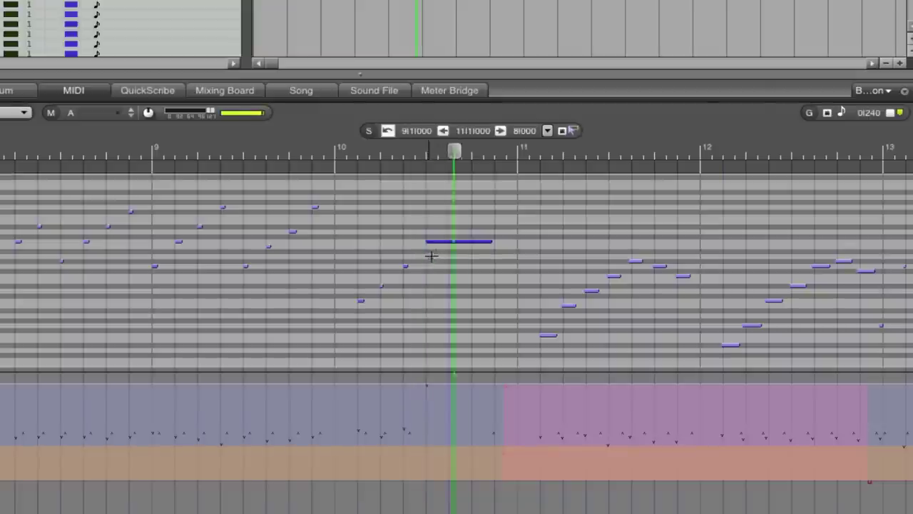
pyautogui.press('space')
# Set the velocity of the held Bassoon note in bar 10 to 1 and play the passage from just before bar 10.
pyautogui.moveTo(473, 260); pyautogui.dragTo(419, 230)
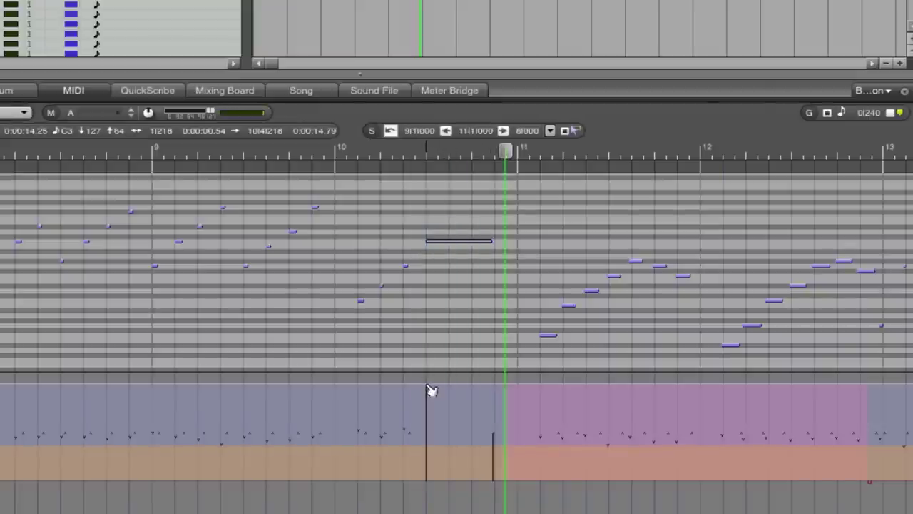
pyautogui.click(431, 390)
pyautogui.moveTo(428, 391); pyautogui.dragTo(427, 506)
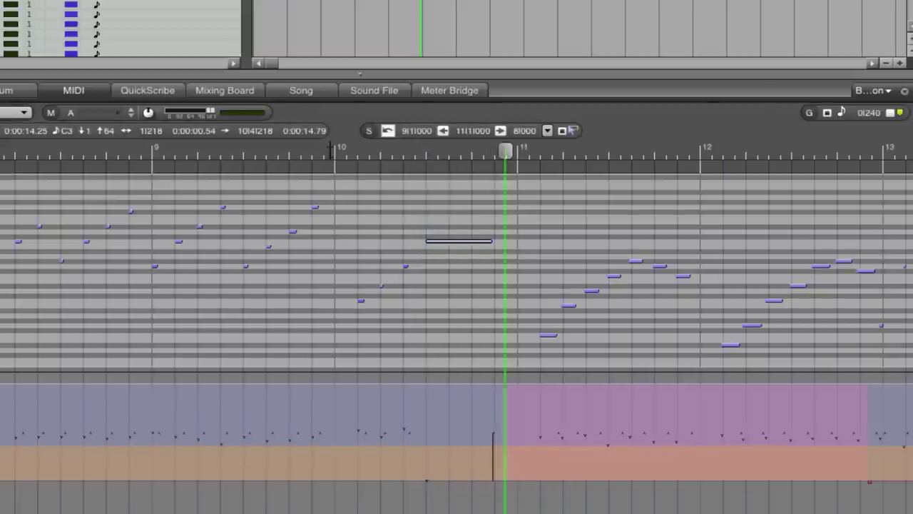
pyautogui.click(331, 149)
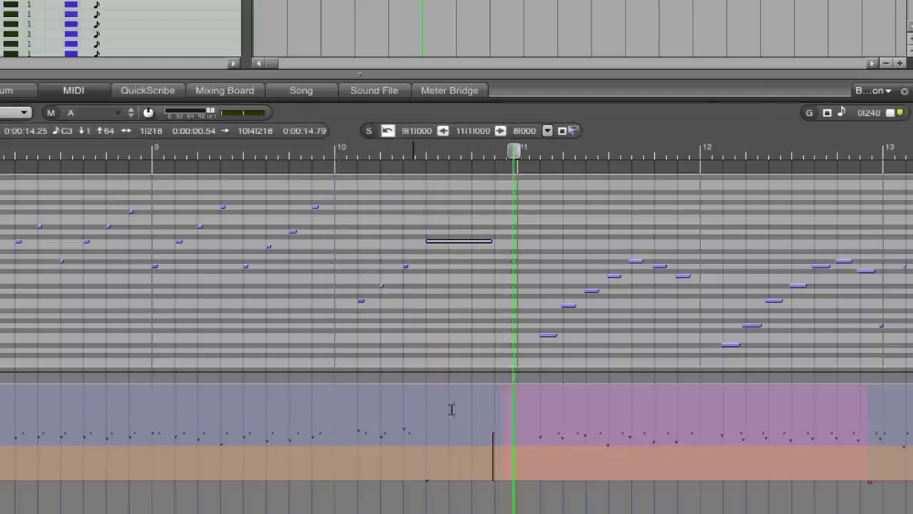
# Raise the velocity of the held Bassoon note in bar 10 in stages up to the maximum, playing from bar 10 after each change.
pyautogui.click(426, 473)
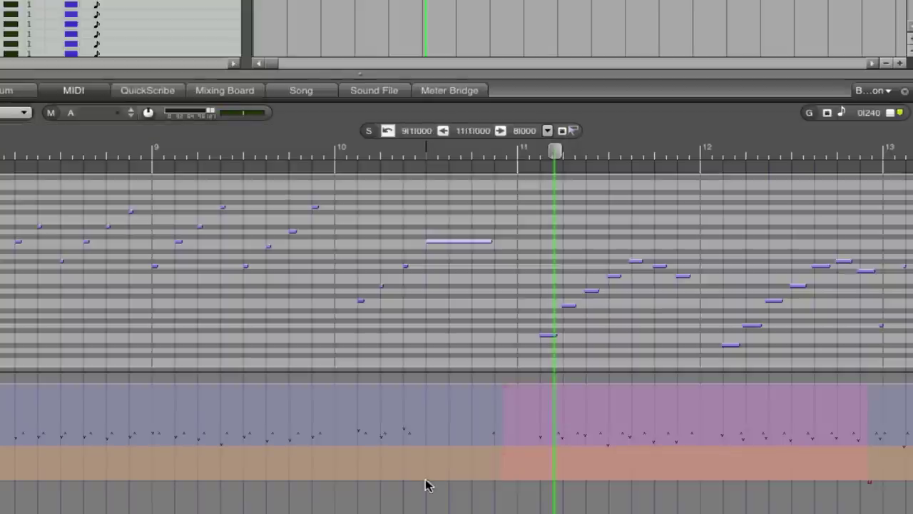
pyautogui.click(426, 479)
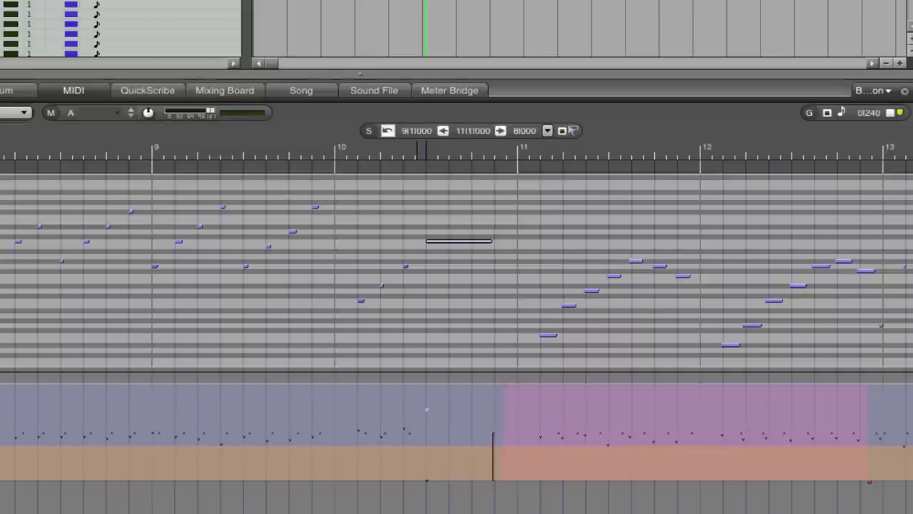
pyautogui.moveTo(418, 409); pyautogui.dragTo(418, 409)
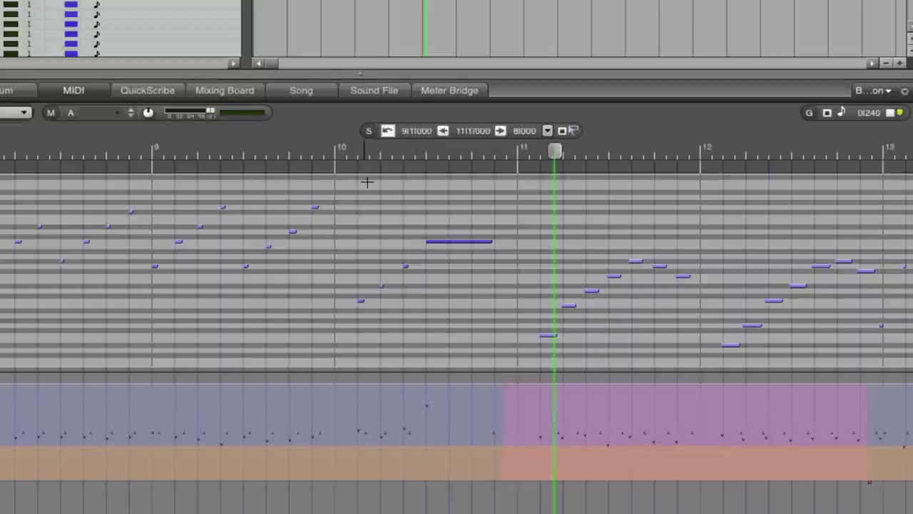
pyautogui.click(332, 151)
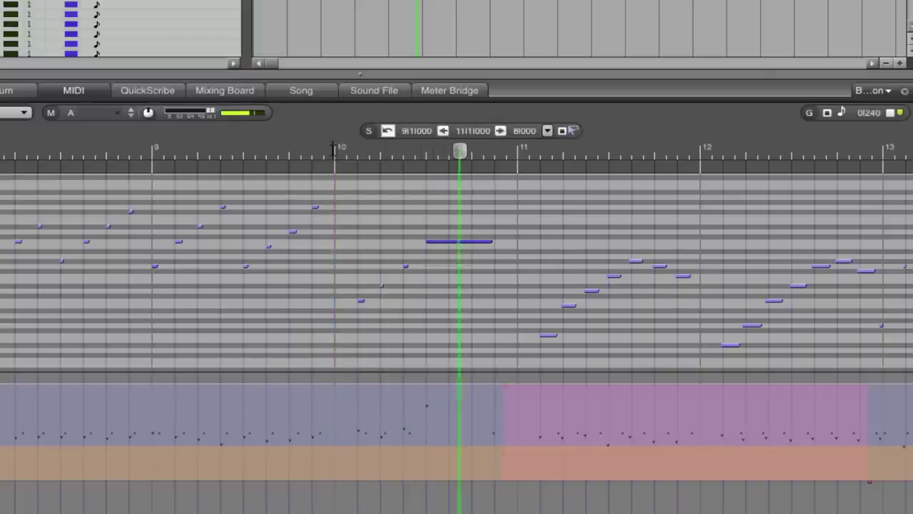
pyautogui.moveTo(427, 405); pyautogui.dragTo(427, 385)
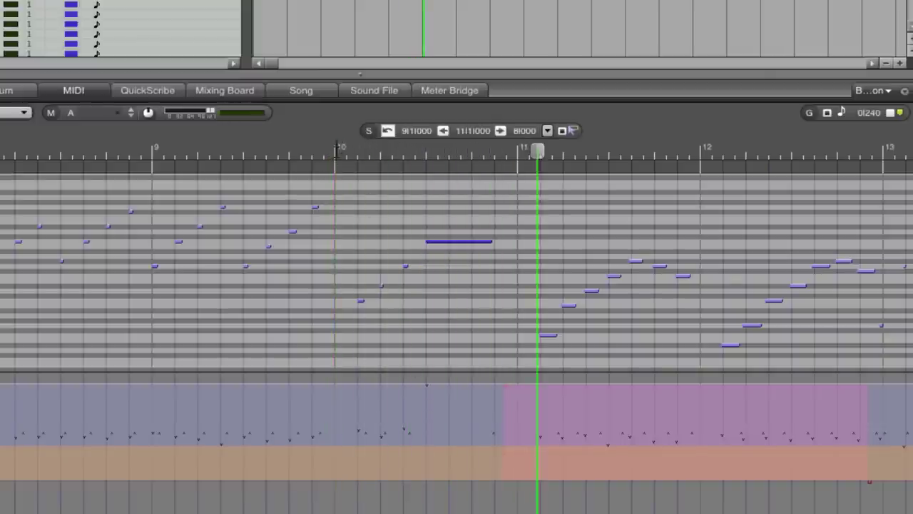
pyautogui.click(337, 149)
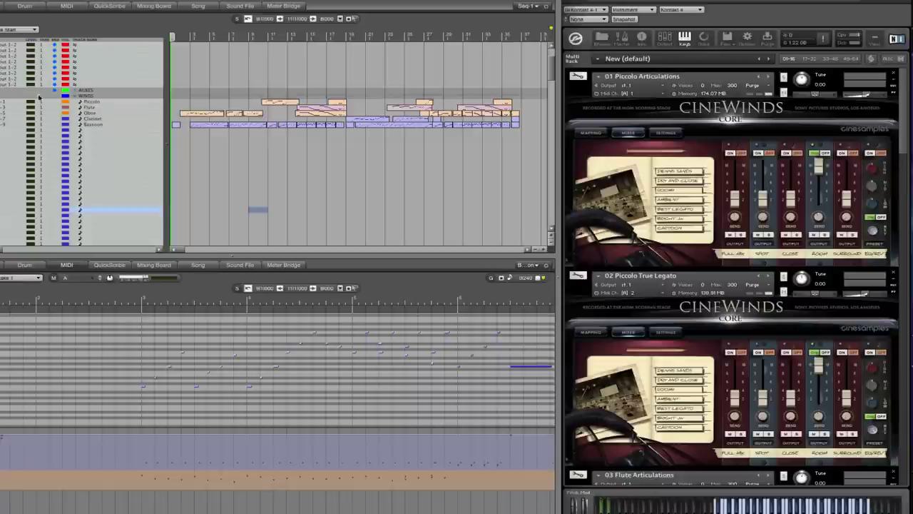
# Play the mockup from the beginning into bar 6 and display the Oboe part's notes and velocities.
pyautogui.press('space')
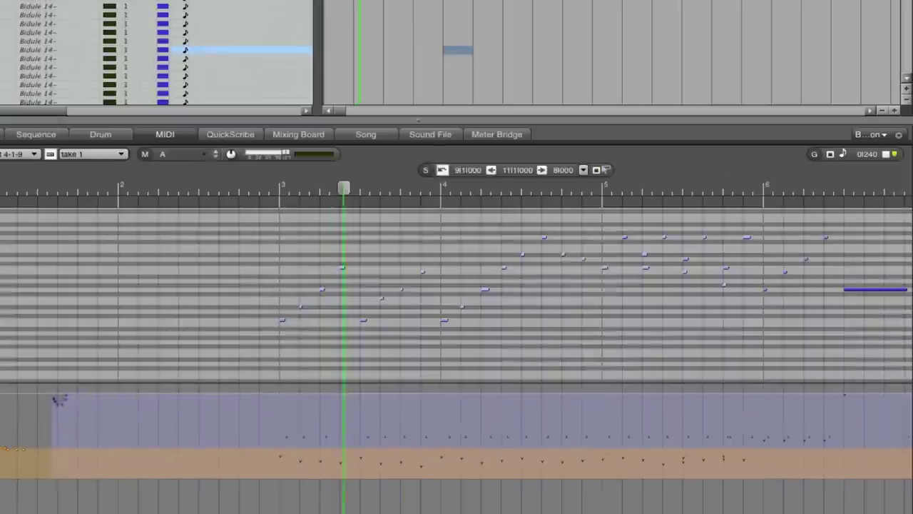
pyautogui.scroll(5, 474, 258)
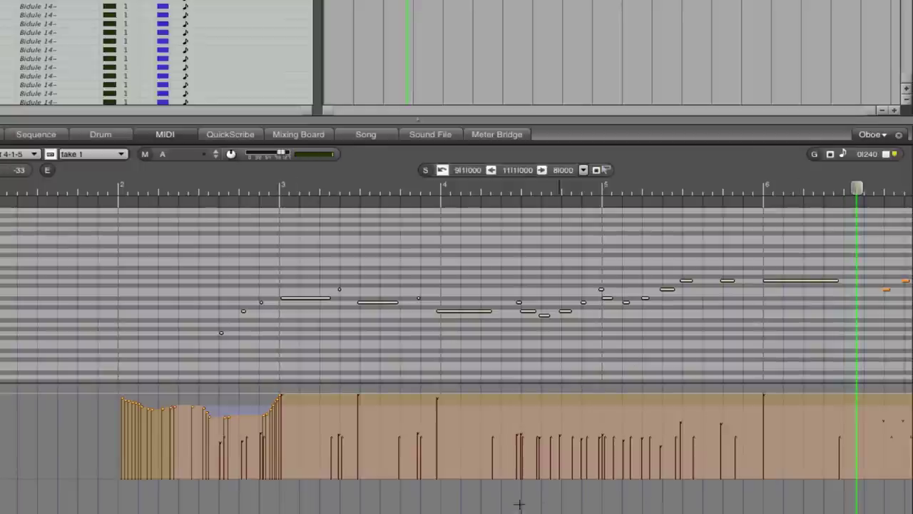
pyautogui.hscroll(3, 317, 461)
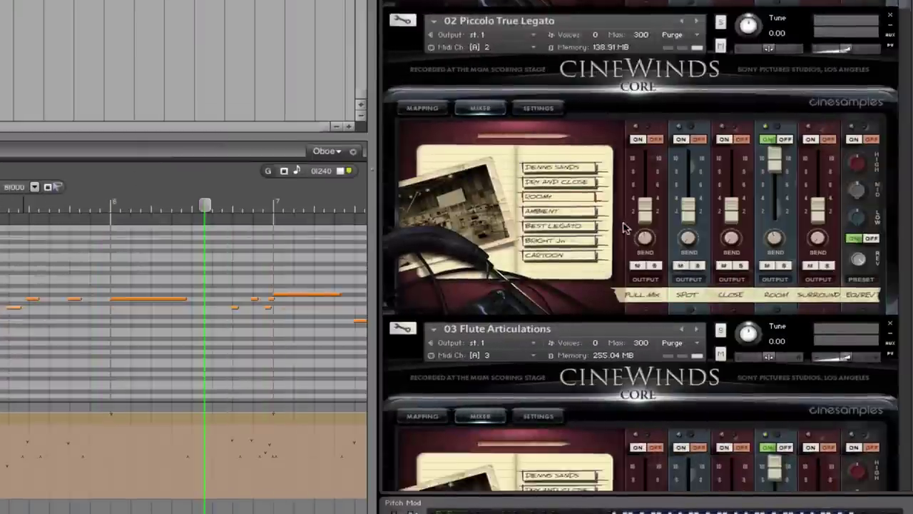
# Bring the 05 Oboe Articulations instrument into view in the Kontakt rack.
pyautogui.scroll(-5, 625, 230)
pyautogui.scroll(-6, 625, 231)
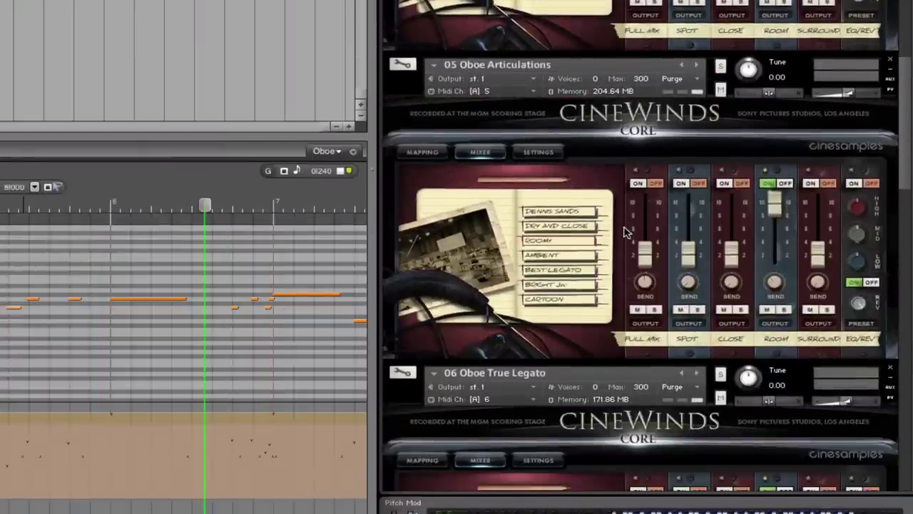
pyautogui.scroll(-5, 625, 230)
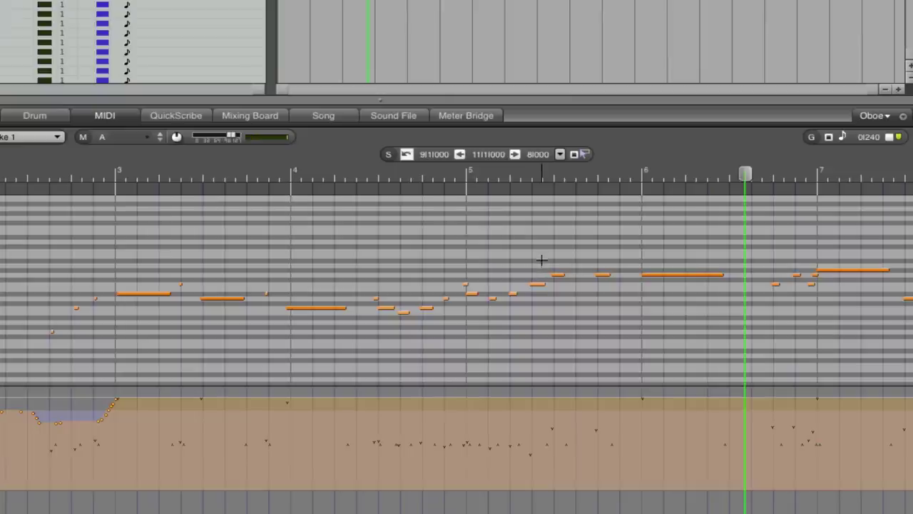
# Try lowering the velocities of the two Oboe notes in the second half of bar 5 to near minimum and play from mid-bar 4.
pyautogui.moveTo(531, 259); pyautogui.dragTo(635, 282)
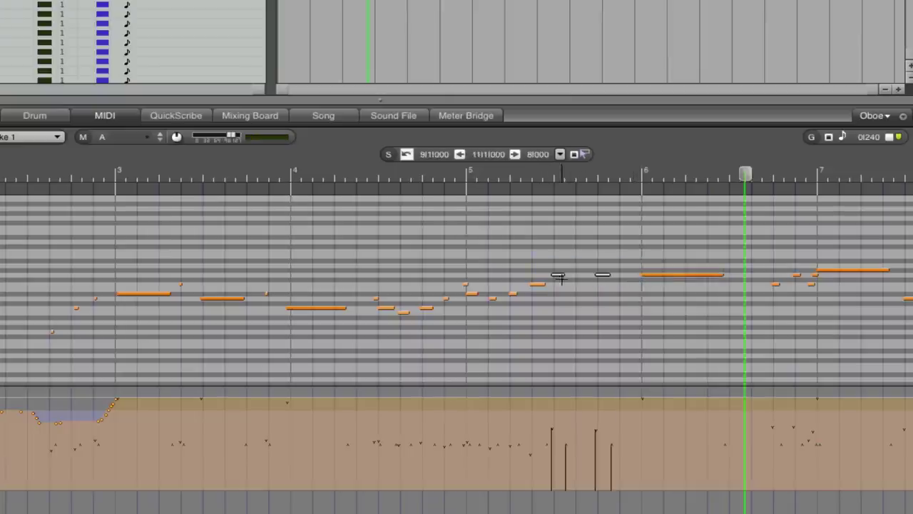
pyautogui.moveTo(551, 466); pyautogui.dragTo(554, 486)
pyautogui.click(370, 174)
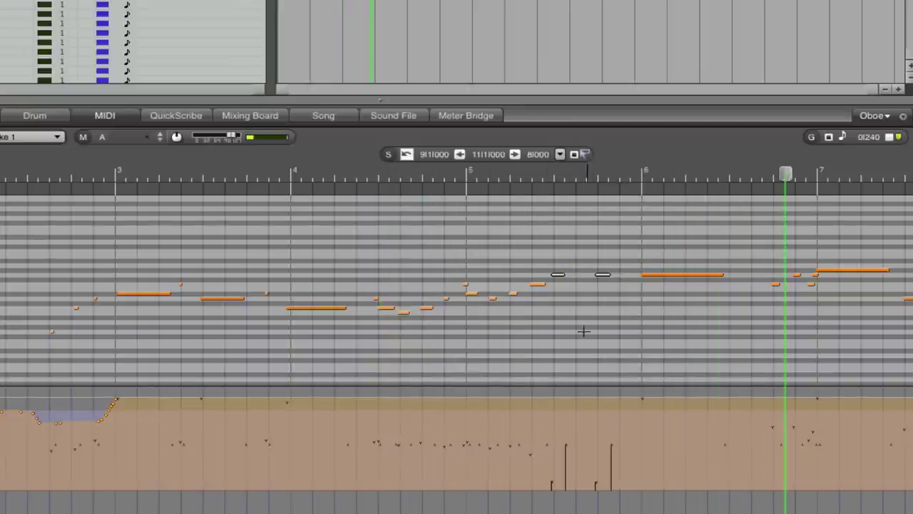
pyautogui.scroll(-1, 582, 331)
pyautogui.press('Return')
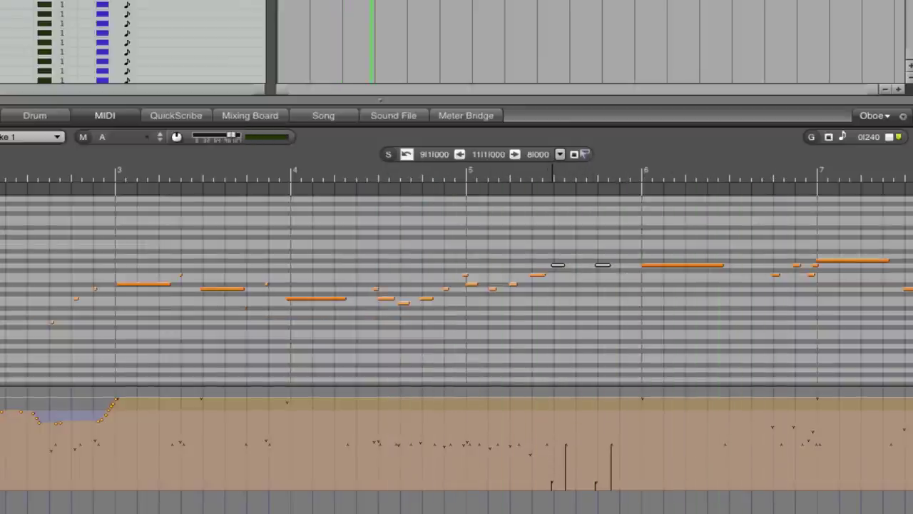
# Restore the higher velocities of the two Oboe notes in the second half of bar 5 and play the passage around bar 5.
pyautogui.moveTo(573, 433)
pyautogui.mouseDown()
pyautogui.moveTo(573, 443)
pyautogui.moveTo(573, 433)
pyautogui.mouseUp()
pyautogui.click(496, 173)
pyautogui.press('space')
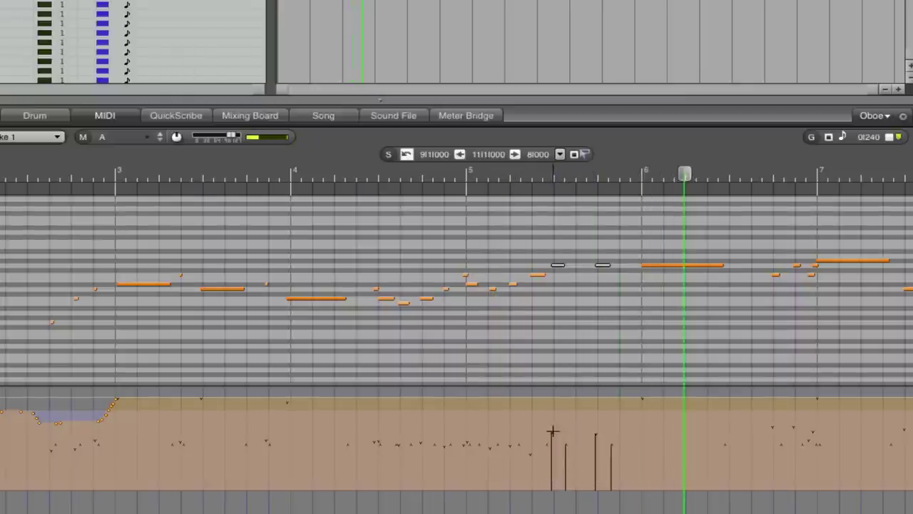
pyautogui.press('space')
pyautogui.press('space')
pyautogui.click(460, 171)
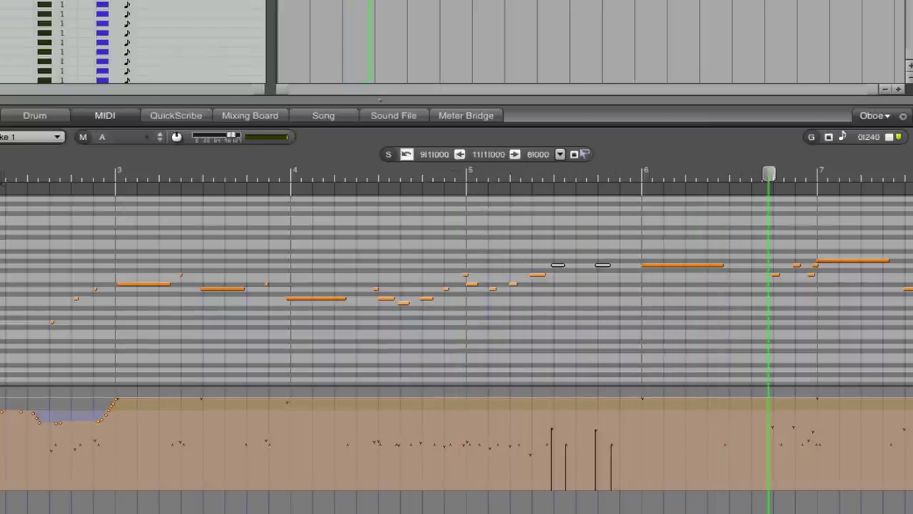
# Play the arrangement from the opening bars into bar 10, displaying the Bassoon part and the second Oboe section during playback.
pyautogui.click(4, 174)
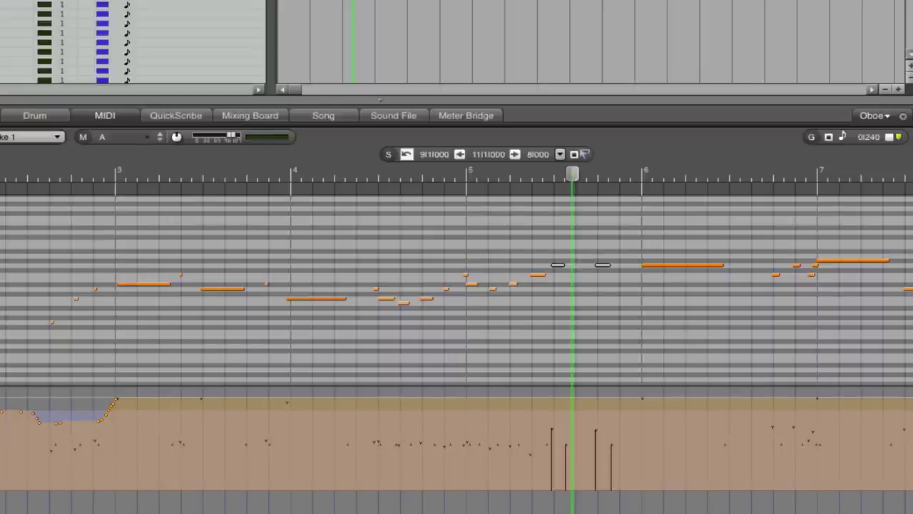
pyautogui.press('Return')
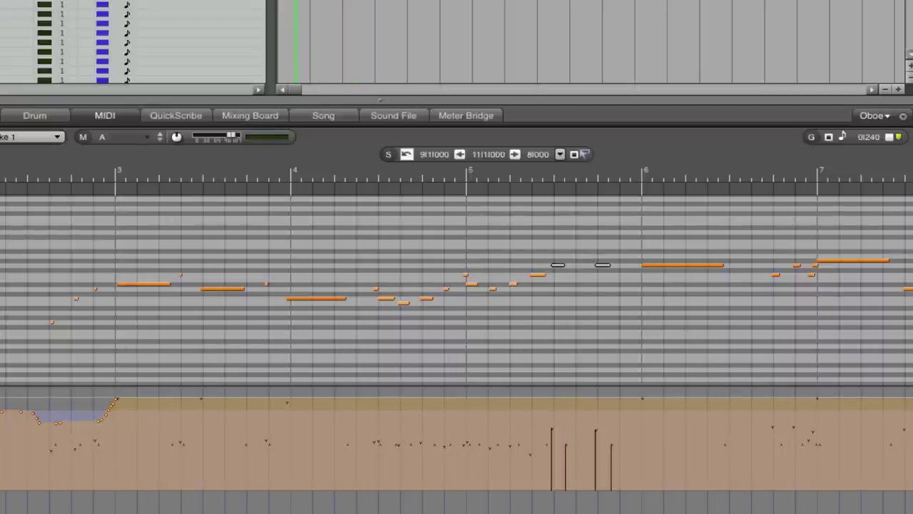
pyautogui.press('space')
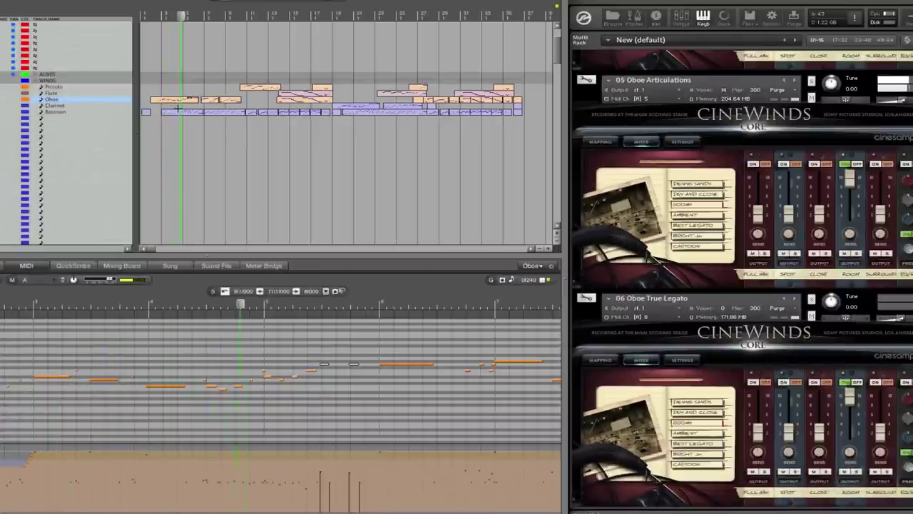
pyautogui.click(178, 111)
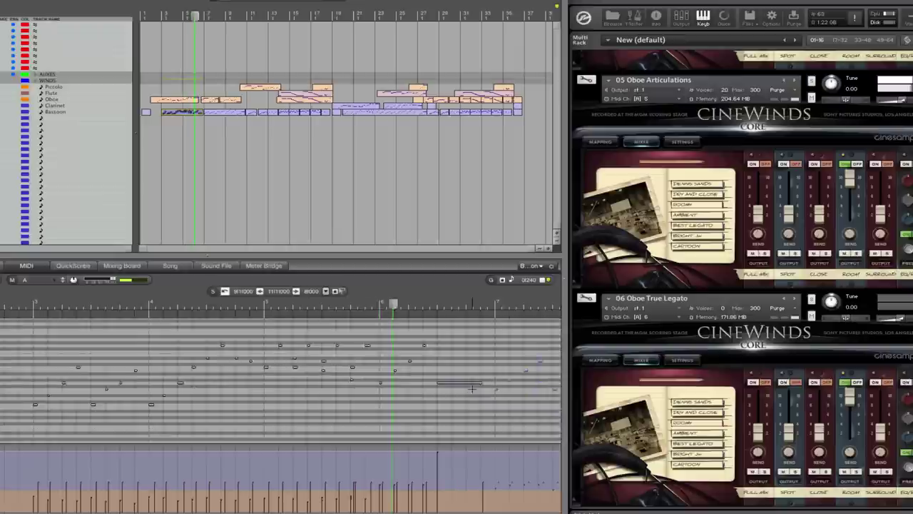
pyautogui.click(211, 101)
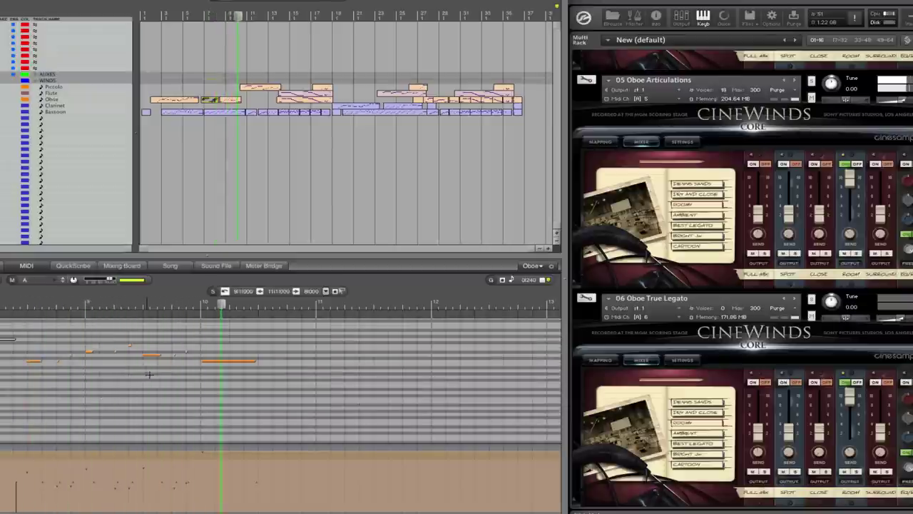
# Lower the velocities of the six short Oboe notes in bars 8 and 9 together.
pyautogui.moveTo(12, 372); pyautogui.dragTo(60, 350)
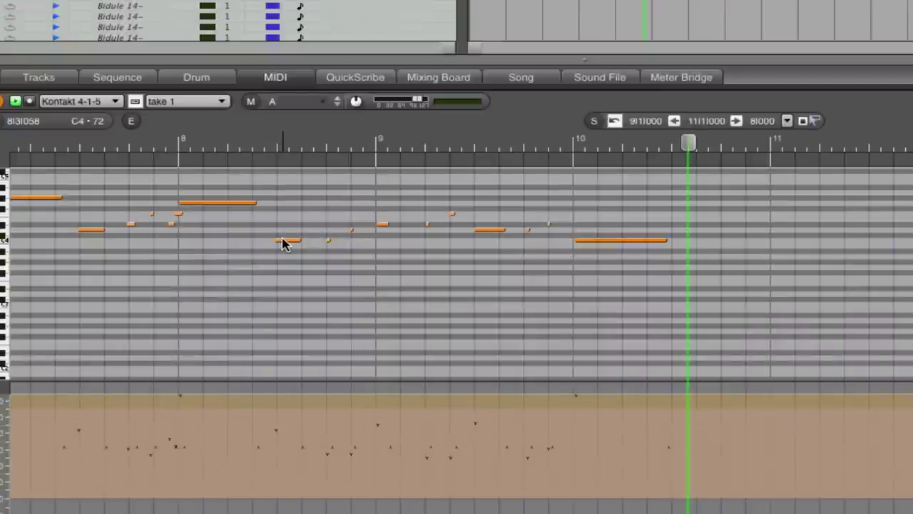
pyautogui.click(283, 243)
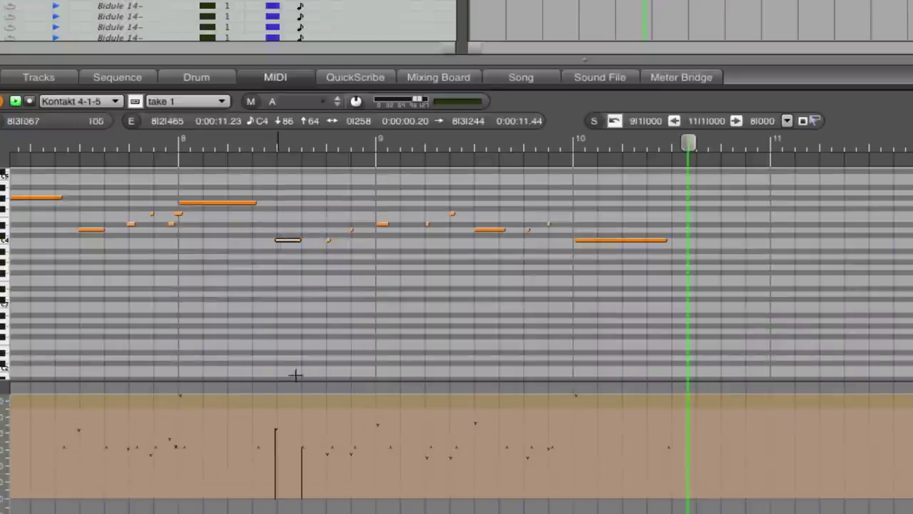
pyautogui.moveTo(325, 248); pyautogui.dragTo(361, 217)
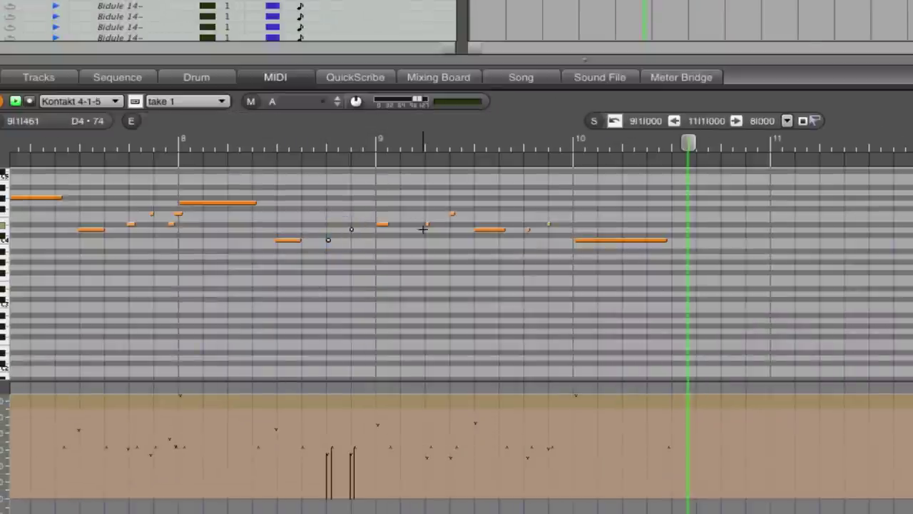
pyautogui.moveTo(423, 228); pyautogui.dragTo(474, 190)
pyautogui.moveTo(520, 239); pyautogui.dragTo(551, 214)
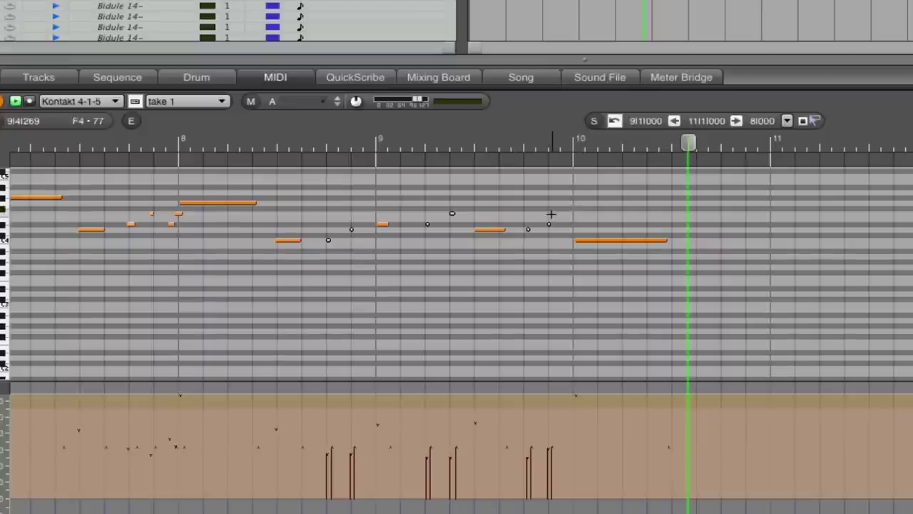
pyautogui.moveTo(432, 464); pyautogui.dragTo(418, 473)
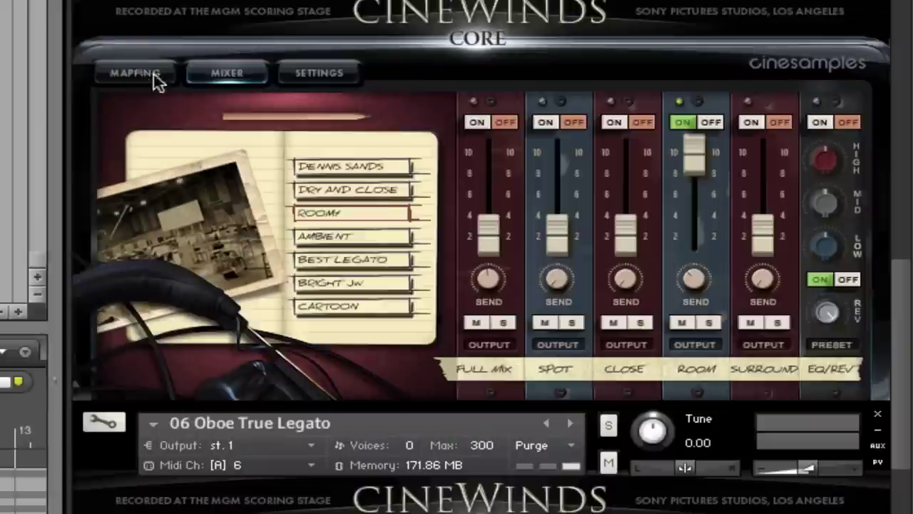
# Show the articulation mapping of 05 Oboe Articulations and play the Oboe phrase from the middle of bar 8 through bar 10.
pyautogui.click(100, 71)
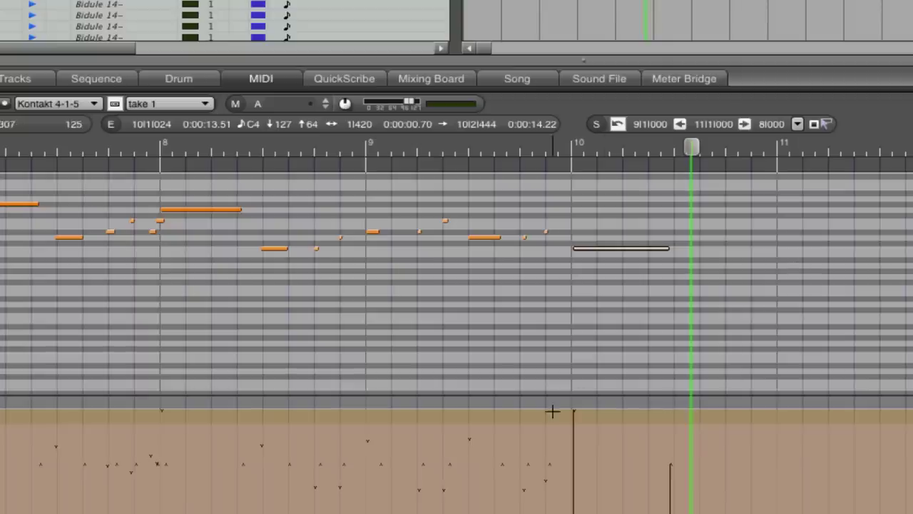
pyautogui.click(577, 417)
pyautogui.click(583, 346)
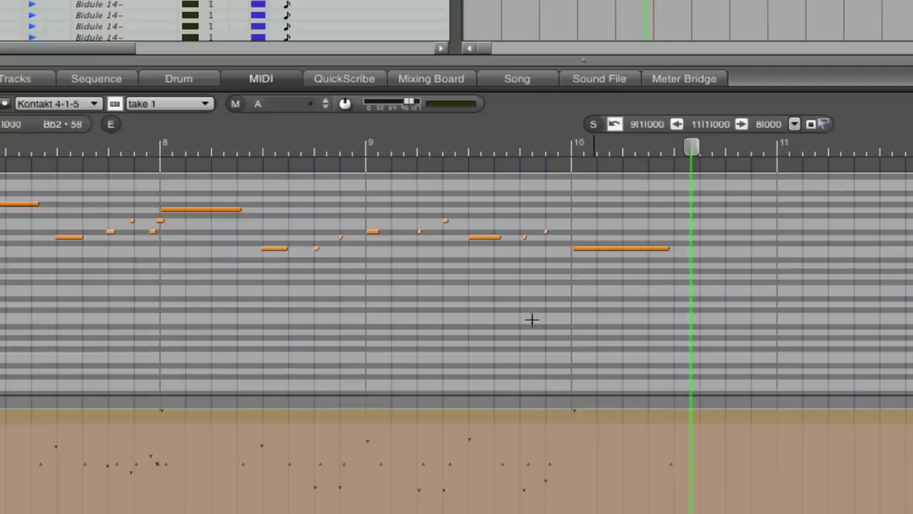
pyautogui.click(240, 145)
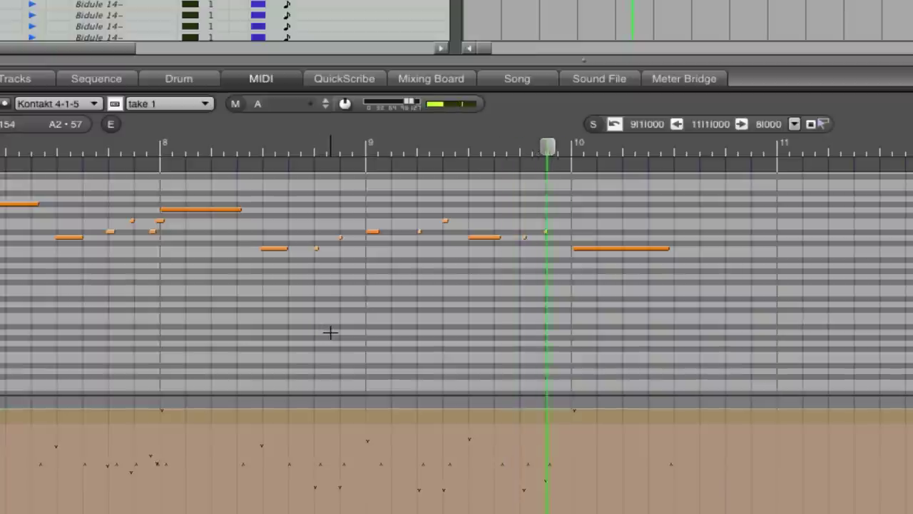
# Try lowering the velocities of all Oboe notes from the middle of bar 8 through bar 10 together, and undo the change.
pyautogui.moveTo(700, 285); pyautogui.dragTo(207, 210)
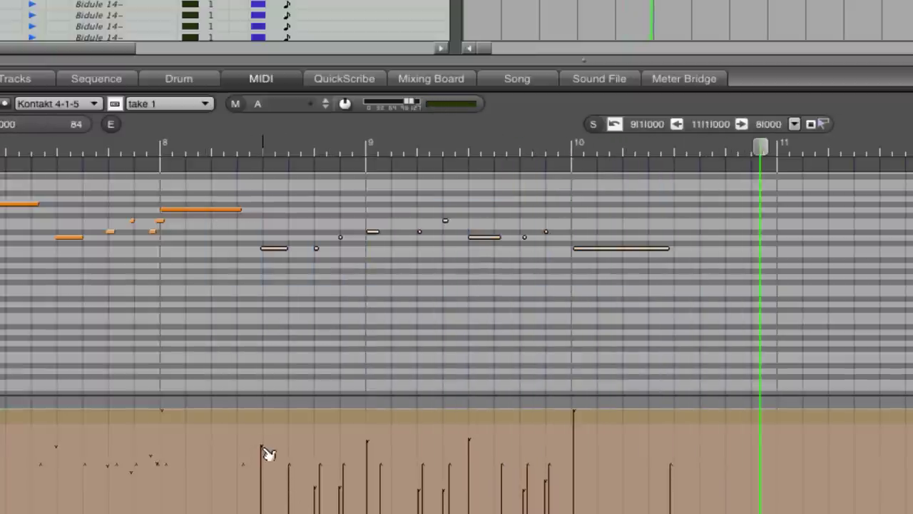
pyautogui.moveTo(261, 446); pyautogui.dragTo(253, 513)
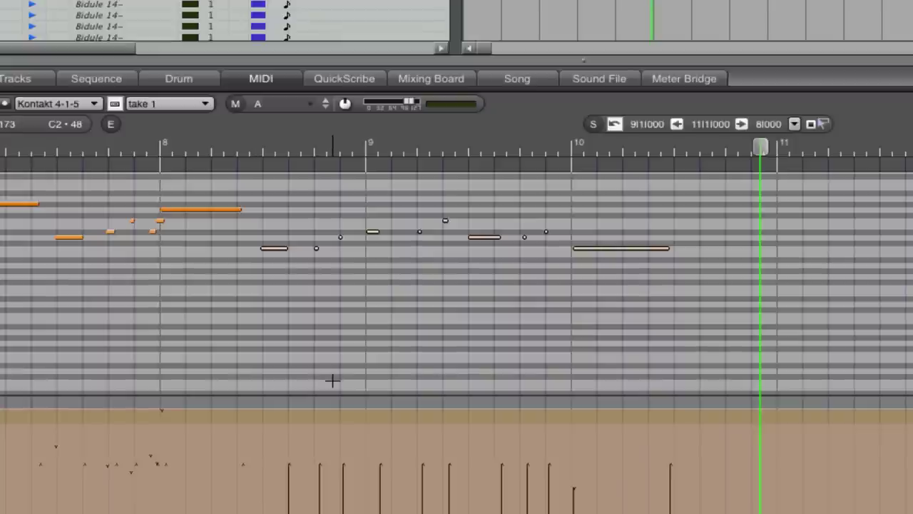
pyautogui.click(347, 320)
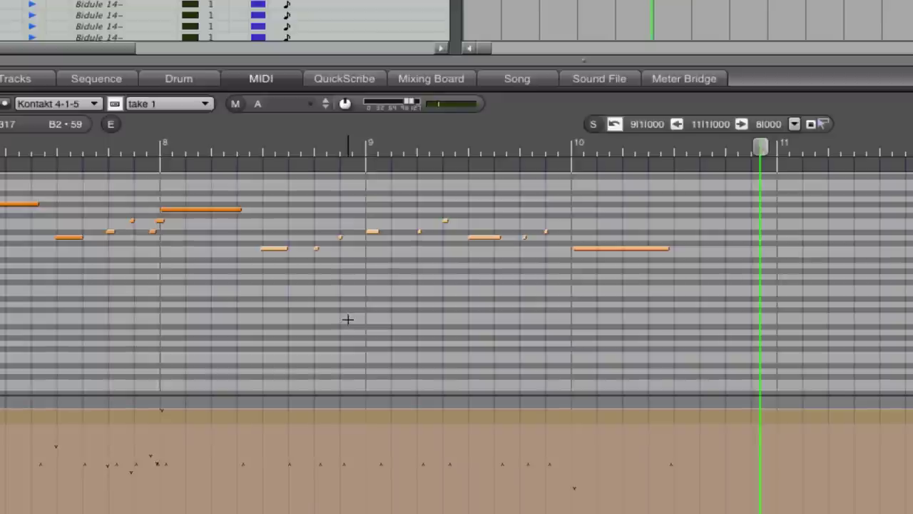
pyautogui.hotkey('ctrl', 'z')
# Replay the Oboe phrase from the middle of bar 8 through the held note in bar 10.
pyautogui.click(239, 145)
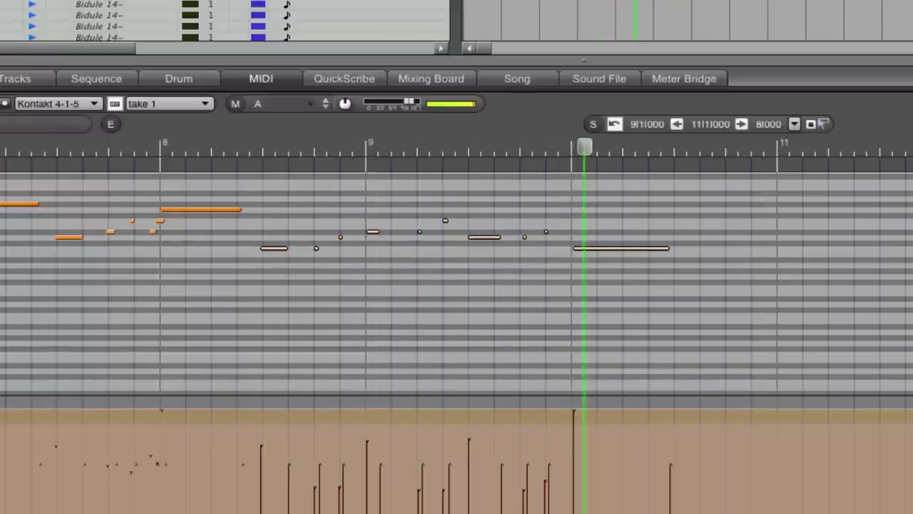
pyautogui.press('space')
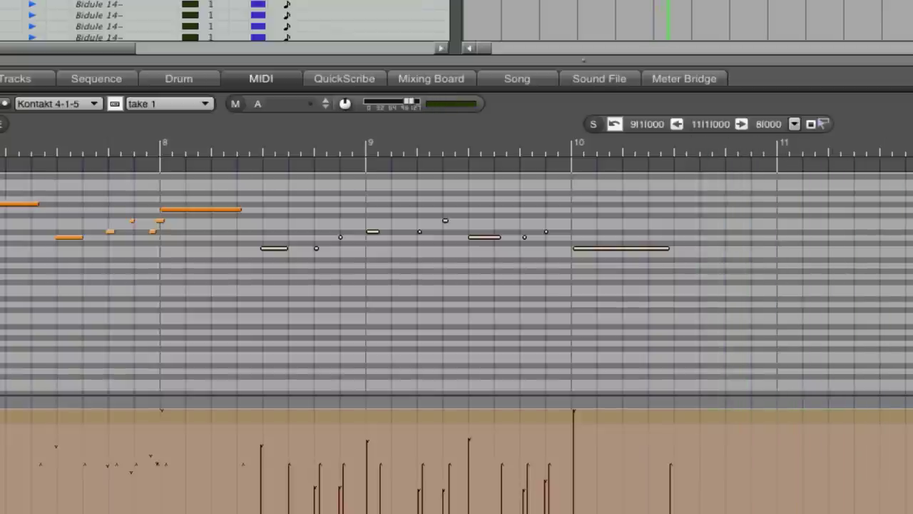
pyautogui.press('space')
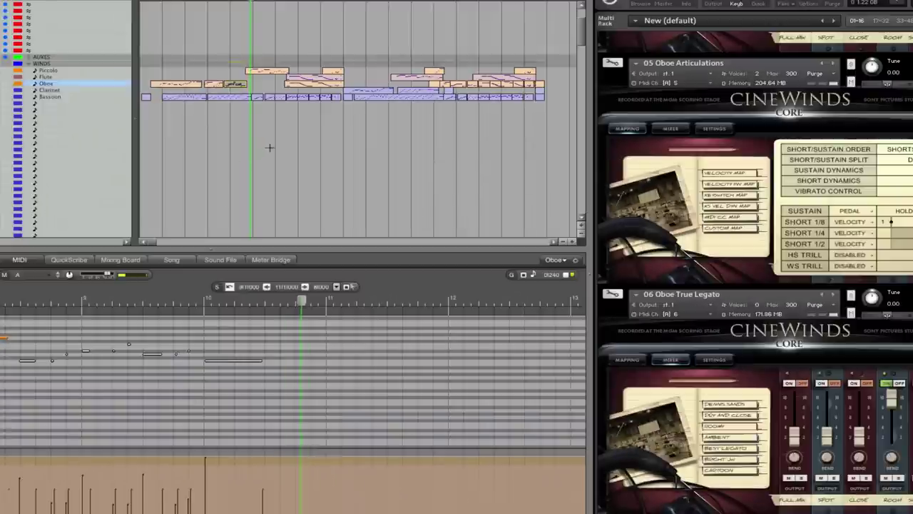
# Open the Bassoon part and examine its sustained eighth-note passage in bars 14 to 17 in the MIDI editor.
pyautogui.click(253, 102)
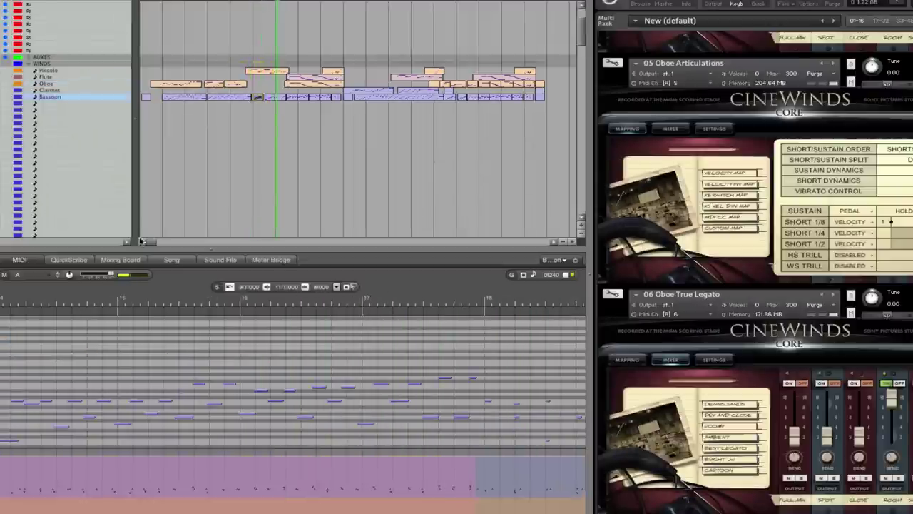
pyautogui.scroll(-5, 69, 412)
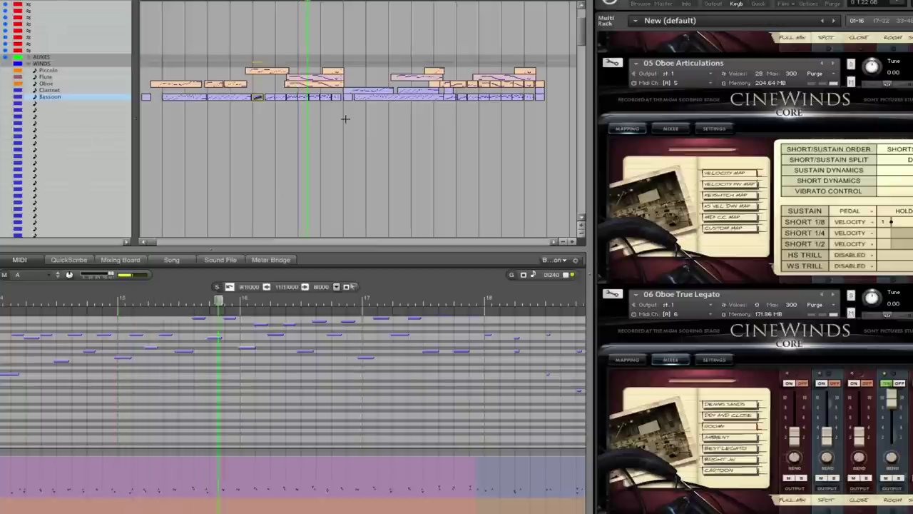
pyautogui.scroll(2, 335, 118)
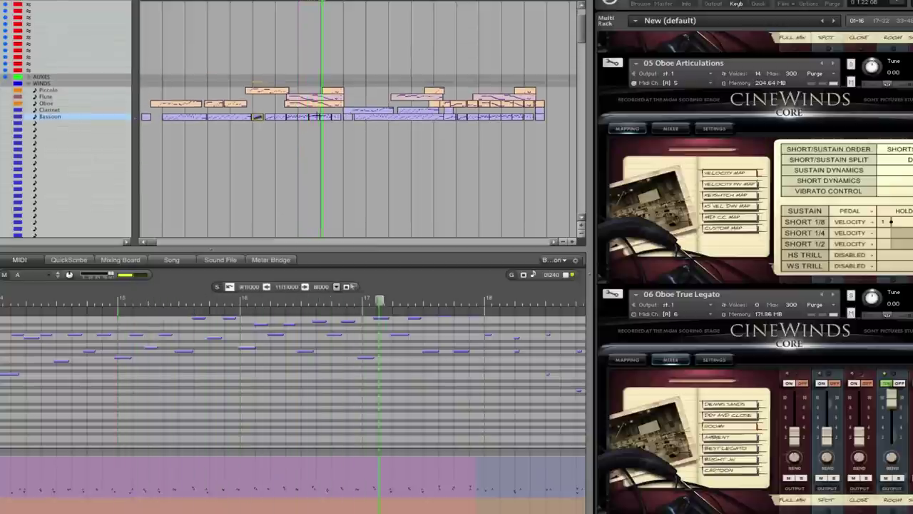
pyautogui.click(316, 117)
pyautogui.scroll(3, 300, 387)
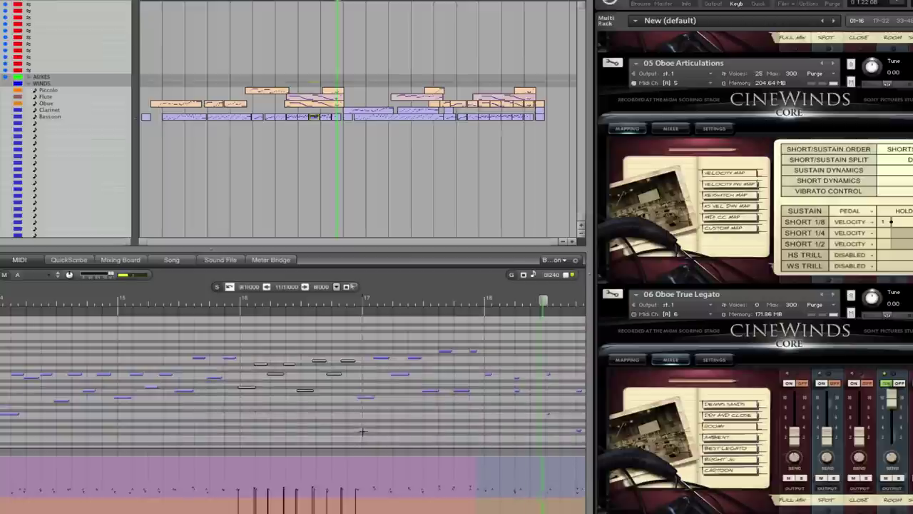
pyautogui.hscroll(5, 362, 431)
pyautogui.hscroll(-6, 293, 387)
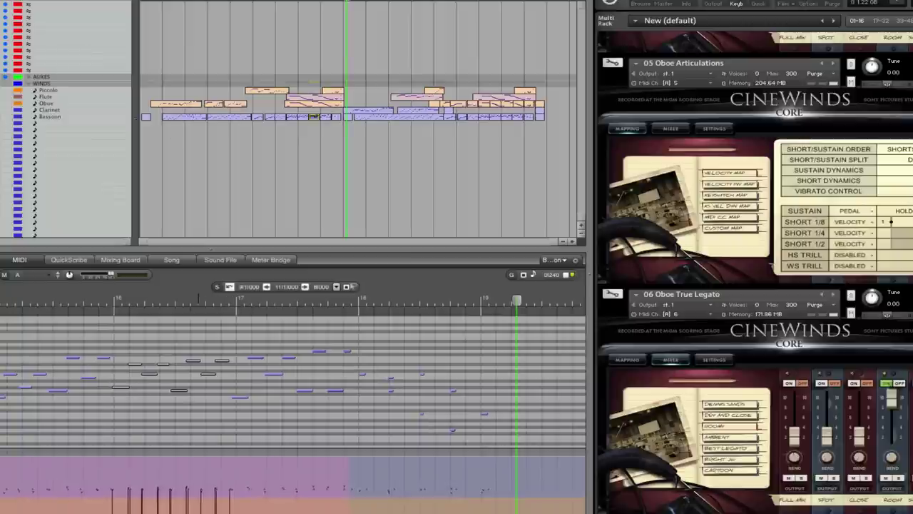
pyautogui.click(50, 116)
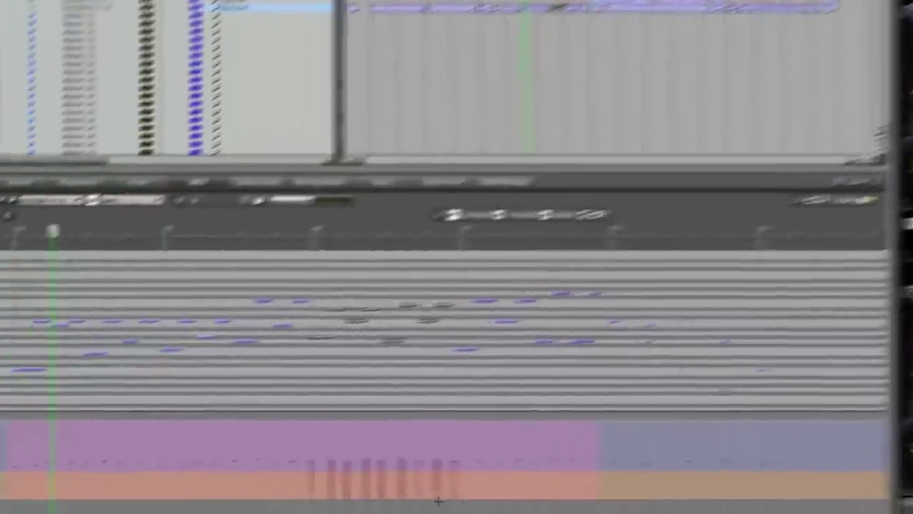
pyautogui.hscroll(-4, 492, 317)
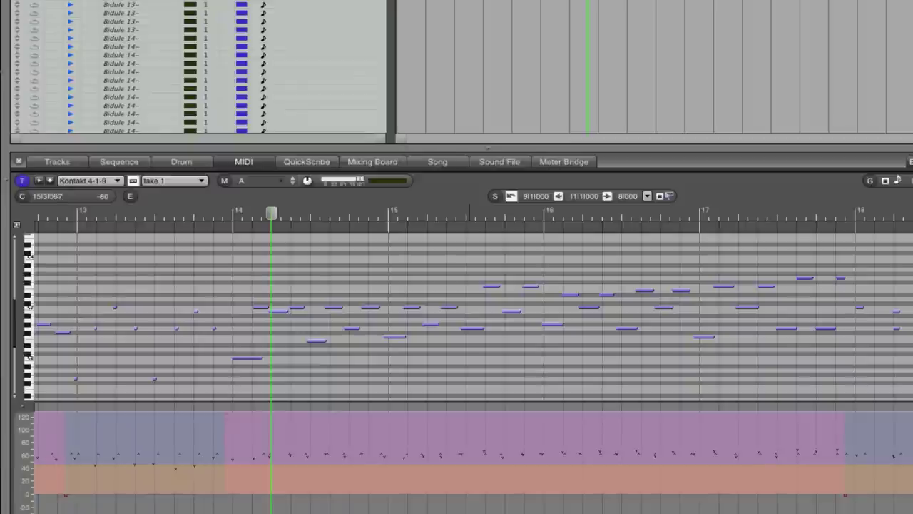
# Play the Bassoon passage from the end of bar 13 through bar 17.
pyautogui.click(208, 212)
pyautogui.moveTo(209, 212); pyautogui.dragTo(174, 212)
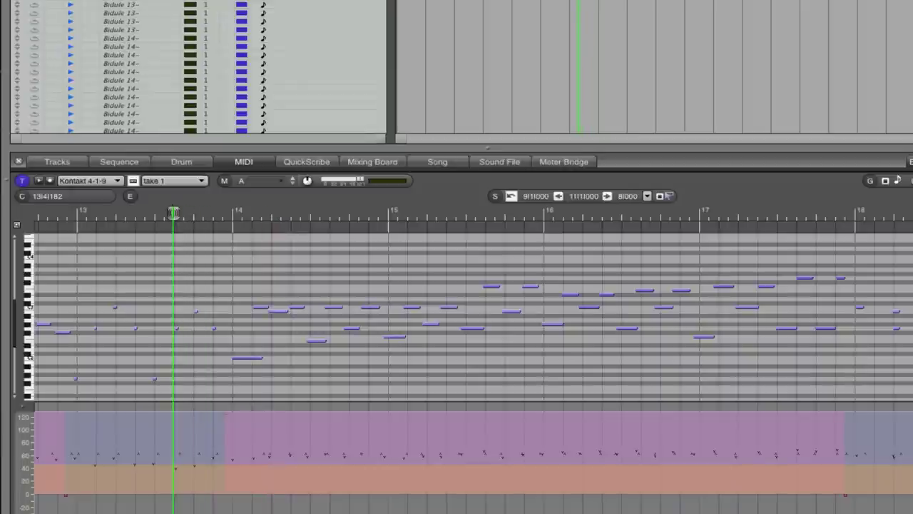
pyautogui.press('space')
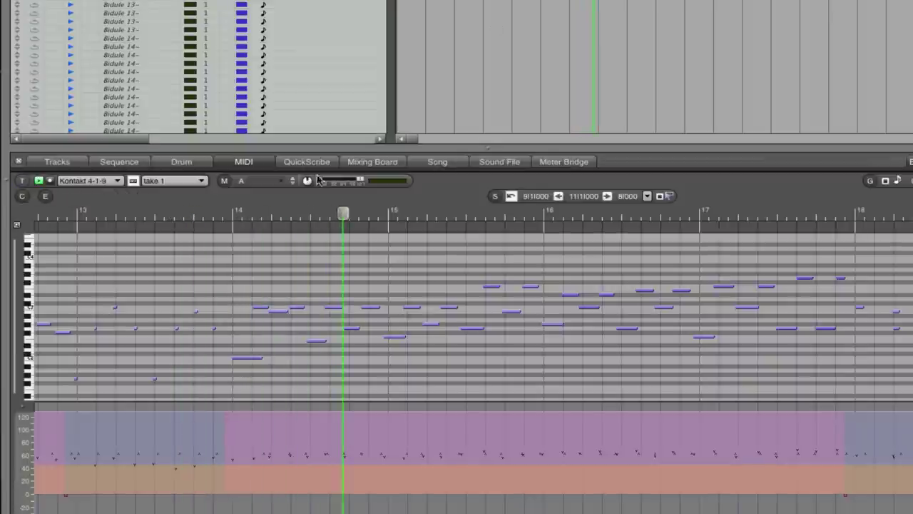
pyautogui.click(223, 212)
pyautogui.press('space')
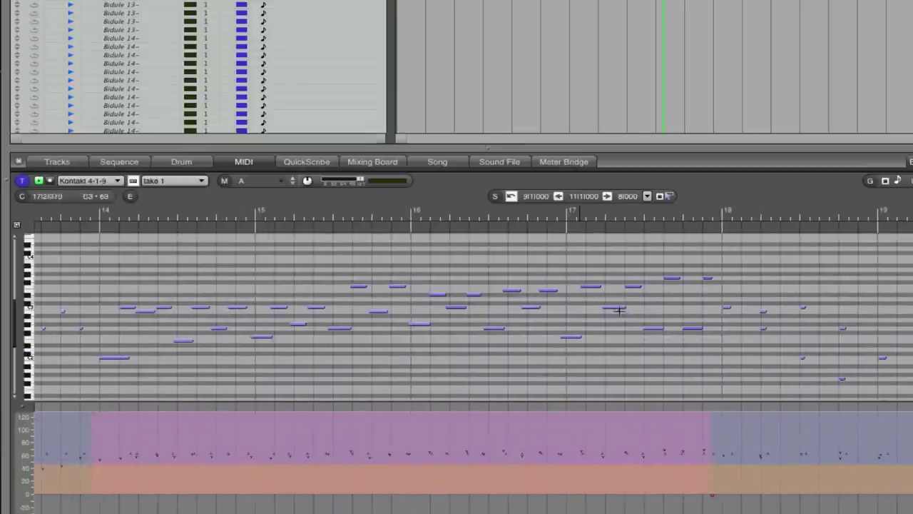
# Quantize the attacks and releases of all Bassoon notes in bars 14 to 17 to an eighth-note grid.
pyautogui.click(664, 277)
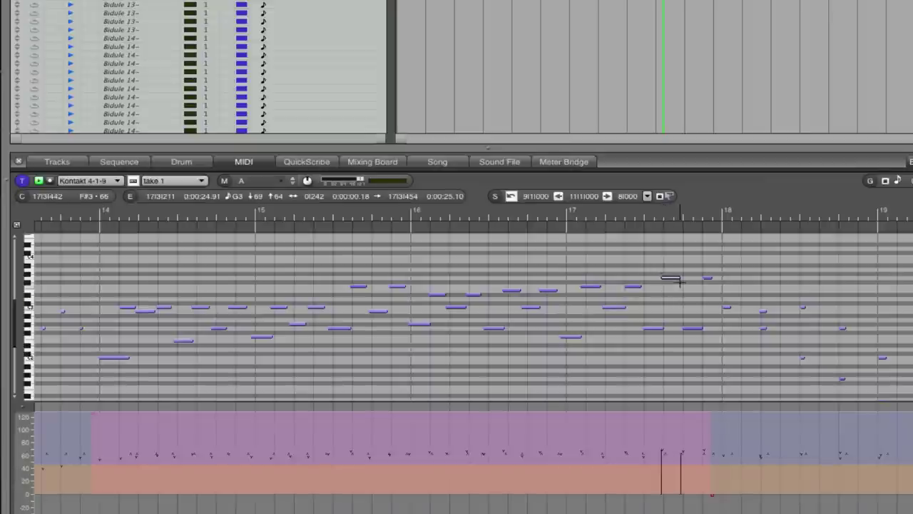
pyautogui.click(678, 327)
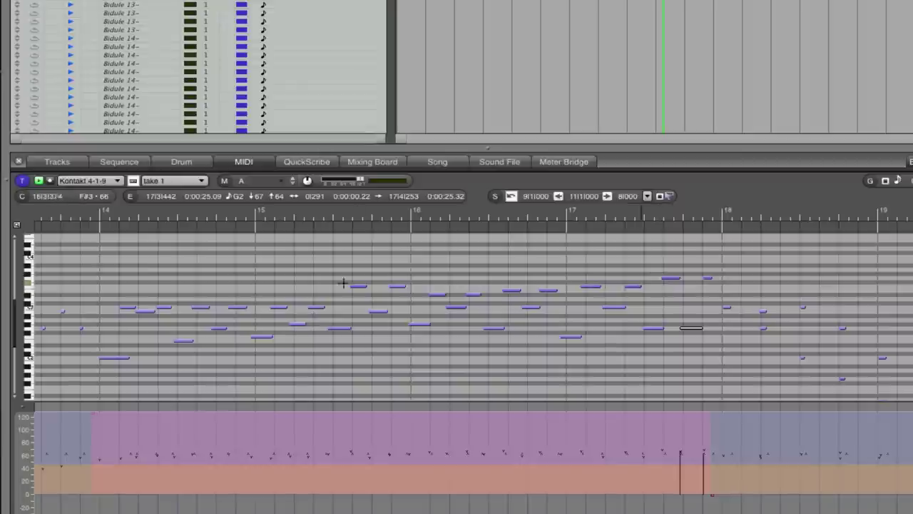
pyautogui.moveTo(92, 245); pyautogui.dragTo(712, 372)
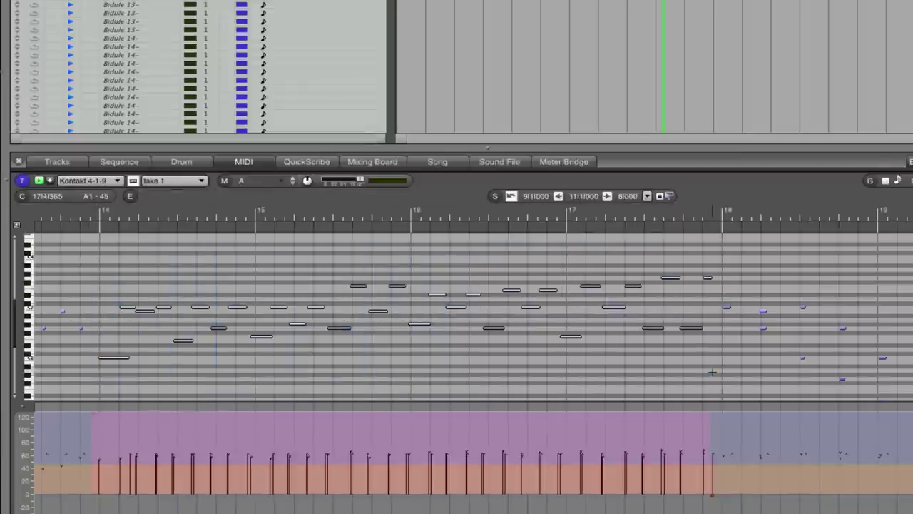
pyautogui.press('super+0')
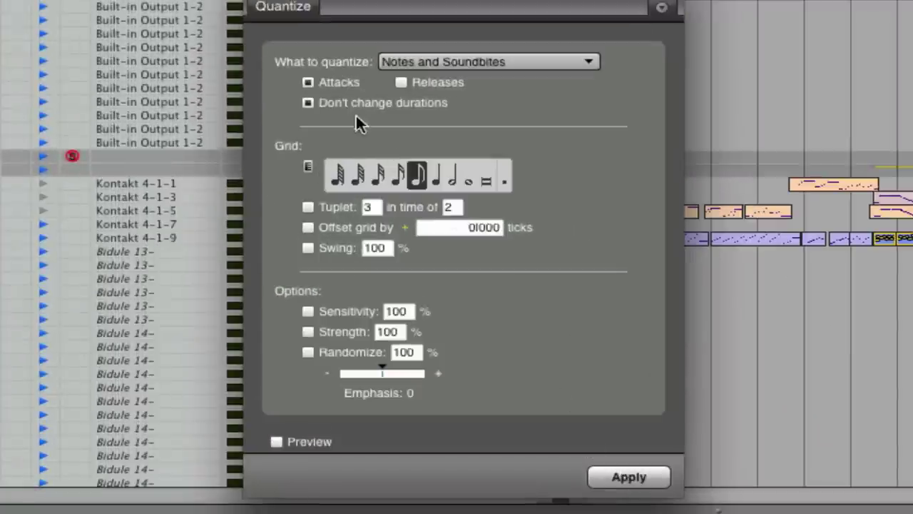
pyautogui.click(401, 83)
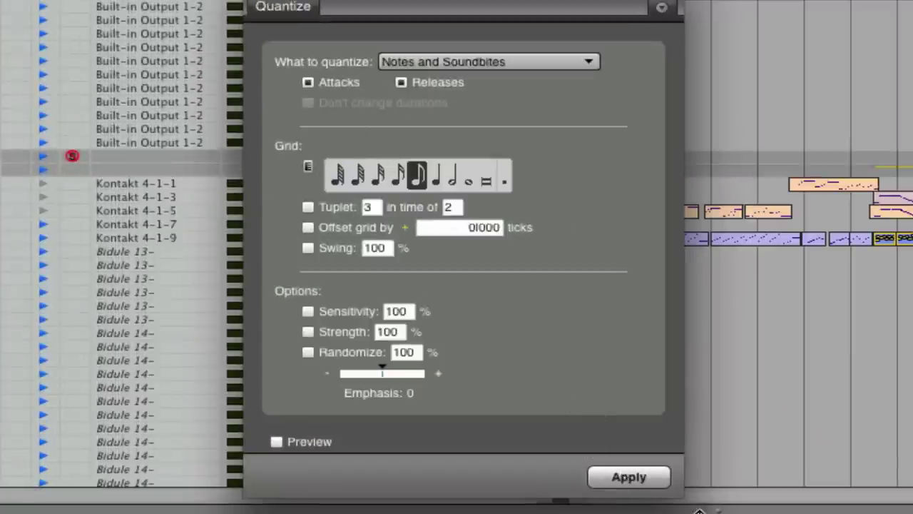
pyautogui.click(628, 476)
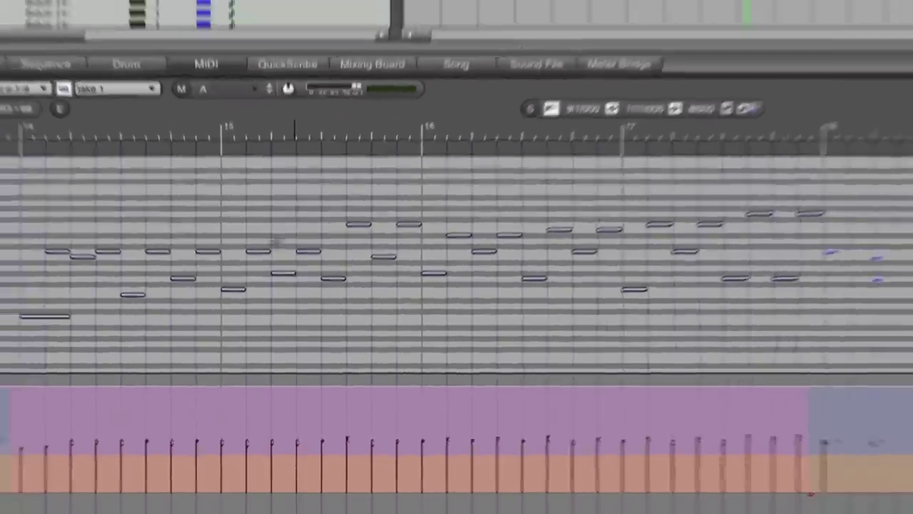
# Shorten the first Bassoon note of bar 14 to 0|240 and extend all notes in bars 14 to 17 at both ends to overlap.
pyautogui.click(78, 315)
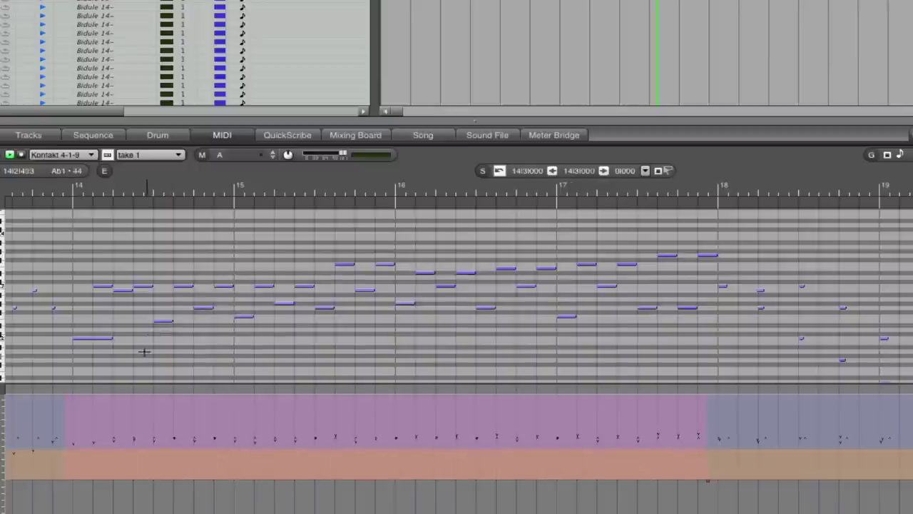
pyautogui.click(30, 296)
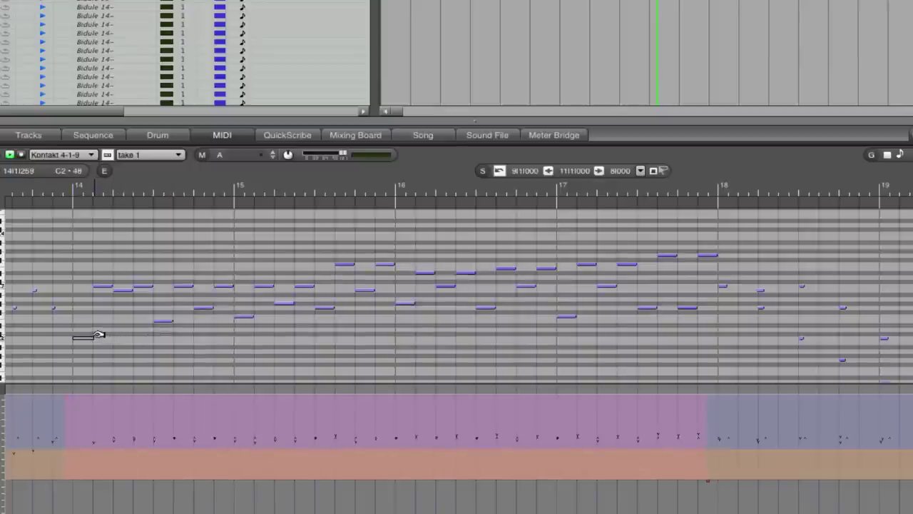
pyautogui.click(94, 335)
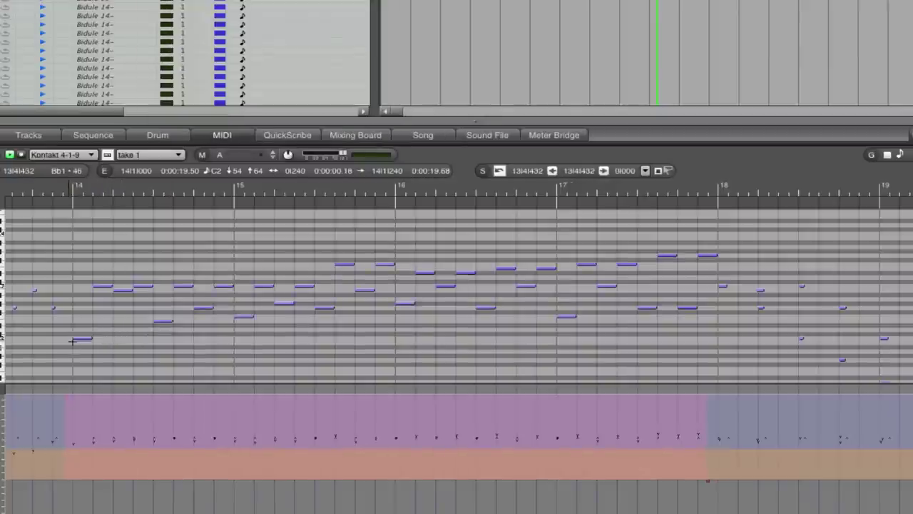
pyautogui.moveTo(69, 350); pyautogui.dragTo(718, 235)
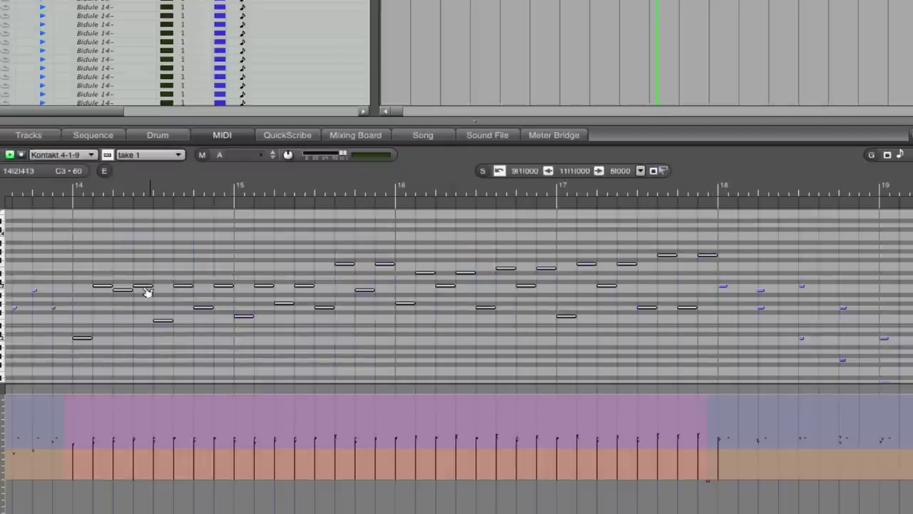
pyautogui.moveTo(118, 284); pyautogui.dragTo(103, 291)
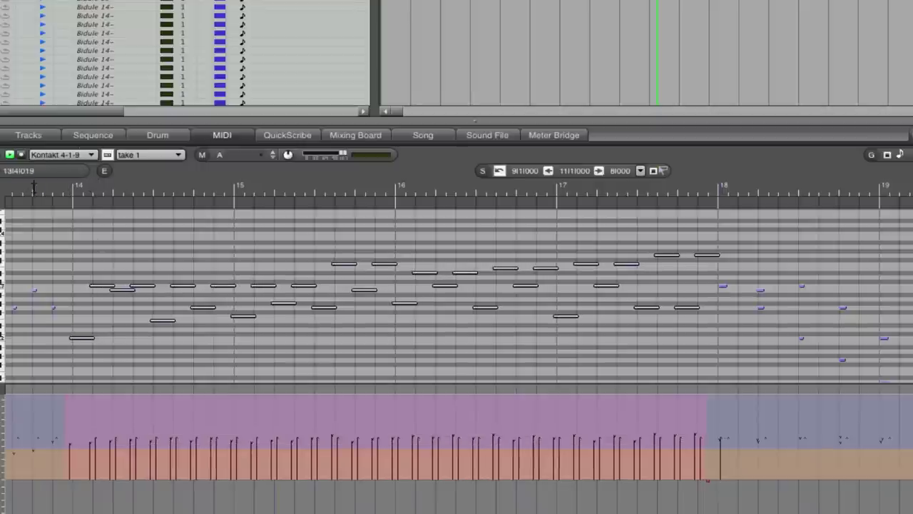
# Play the overlapping Bassoon passage from just before bar 14 and on into bar 23.
pyautogui.press('space')
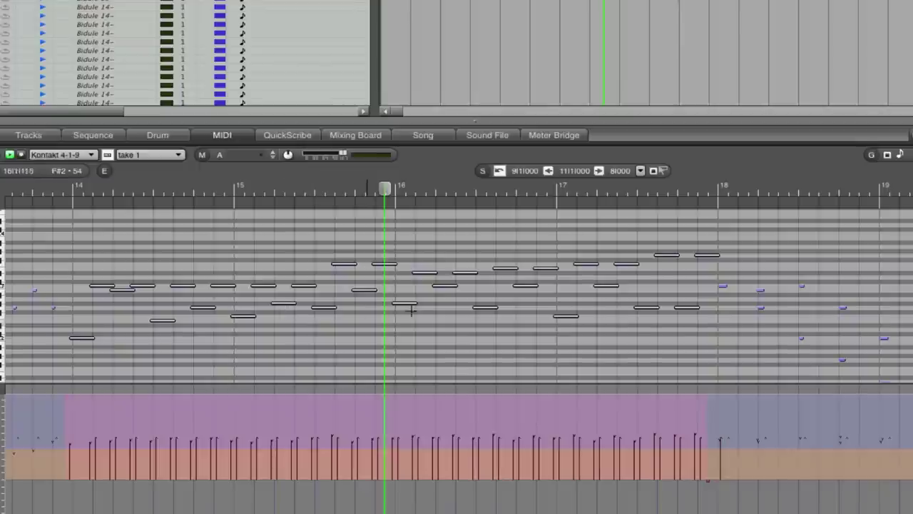
pyautogui.click(50, 187)
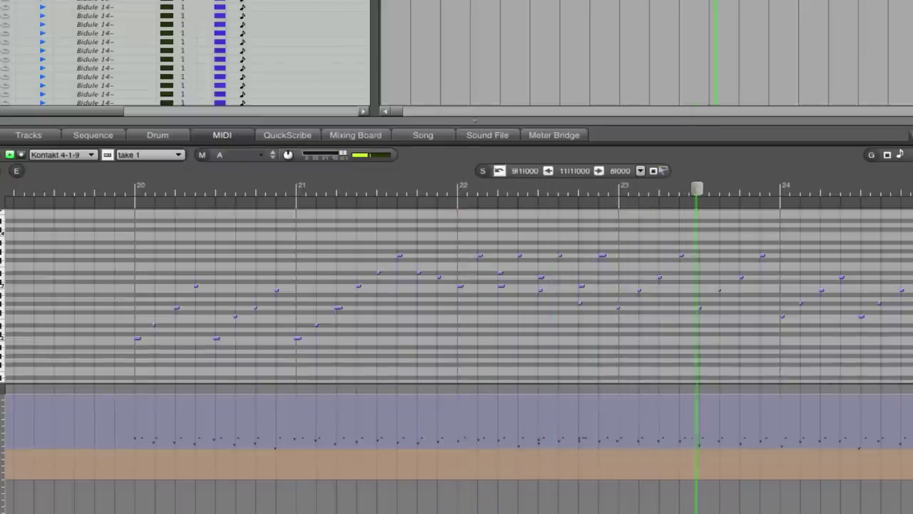
pyautogui.press('space')
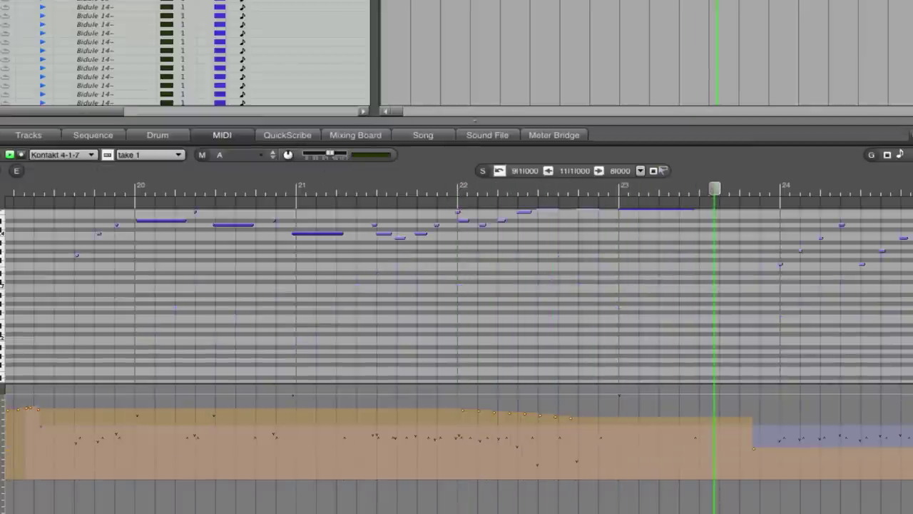
# Bring the Clarinet notes of bars 20 to 23 into view and play the phrase from bar 22.
pyautogui.scroll(5, 373, 285)
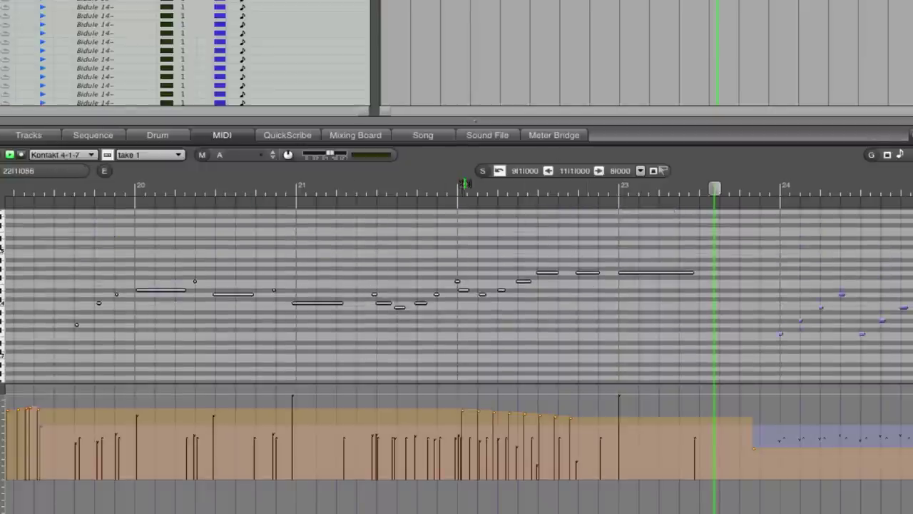
pyautogui.click(464, 184)
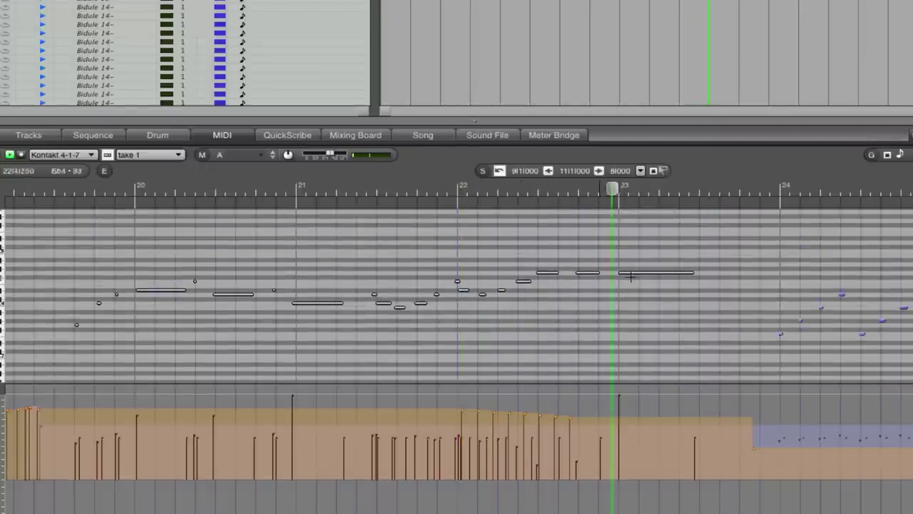
pyautogui.press('space')
# Raise the velocities of the two Clarinet notes in the second half of bar 22 together and replay the phrase.
pyautogui.moveTo(526, 260); pyautogui.dragTo(599, 278)
pyautogui.click(557, 291)
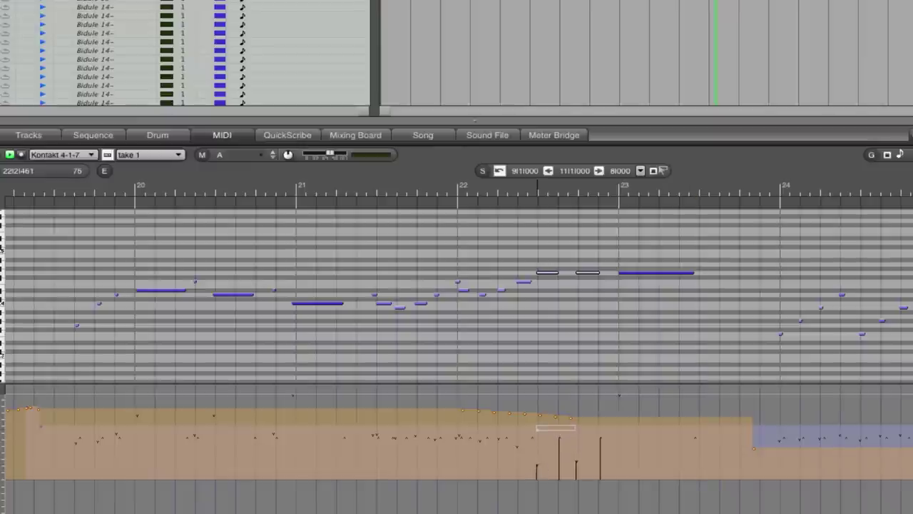
pyautogui.moveTo(555, 420); pyautogui.dragTo(556, 425)
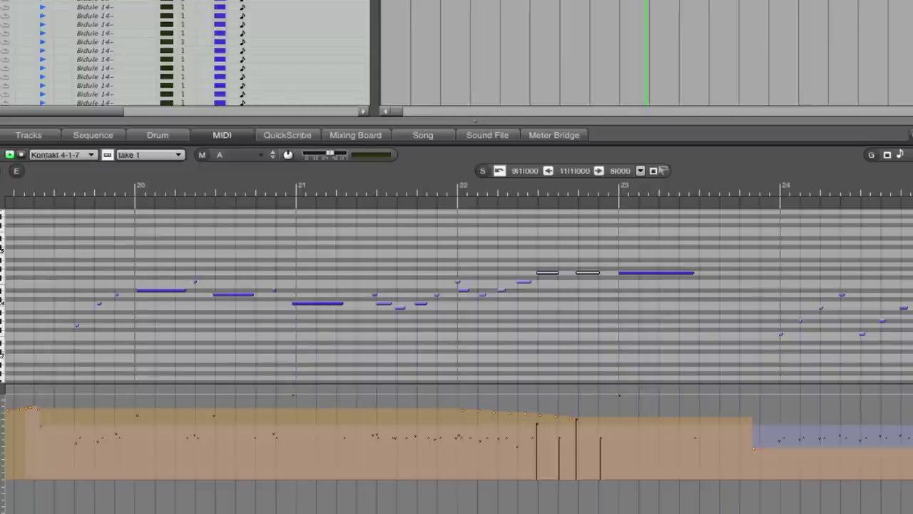
pyautogui.press('space')
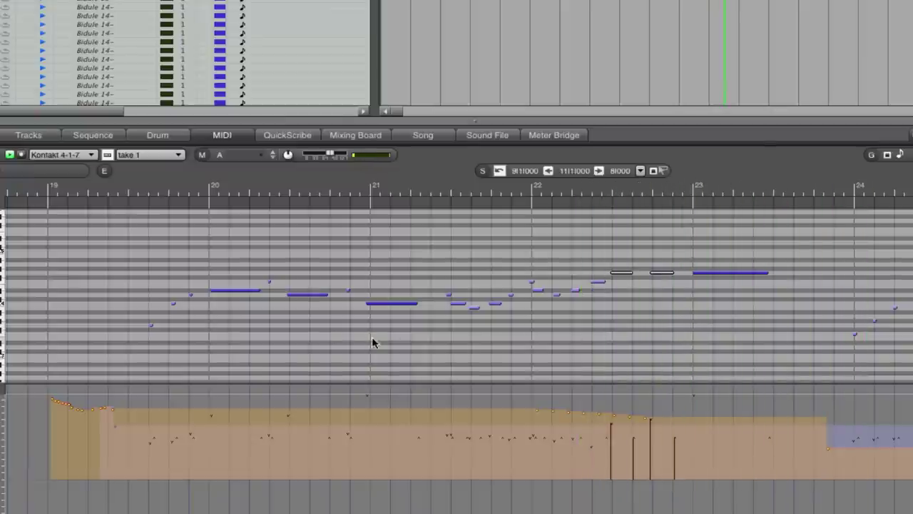
# Try extending the held C4 Clarinet note at bar 21 to end at 21|2|451, and play the phrase.
pyautogui.click(684, 281)
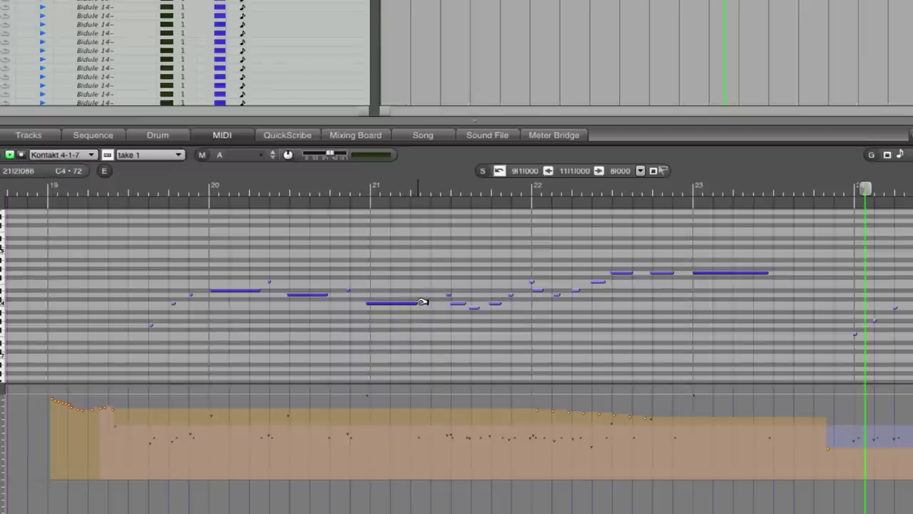
pyautogui.moveTo(422, 302); pyautogui.dragTo(448, 302)
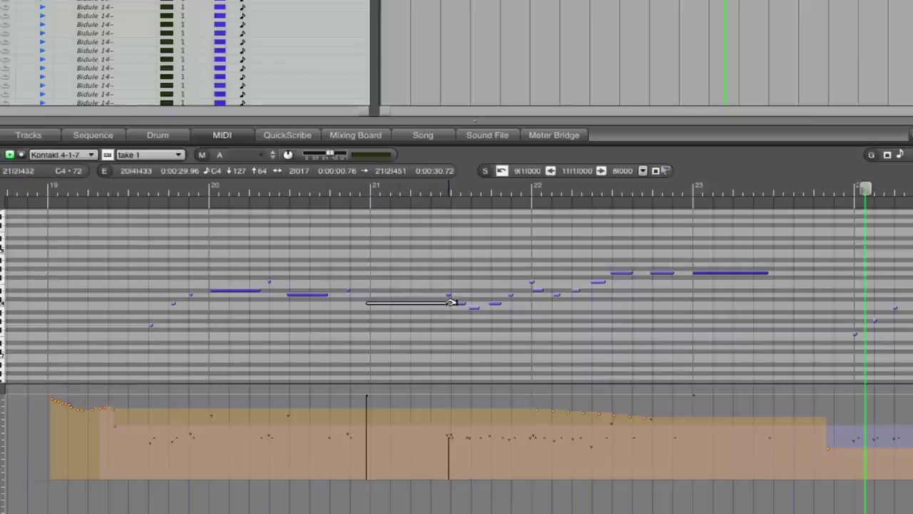
pyautogui.click(336, 189)
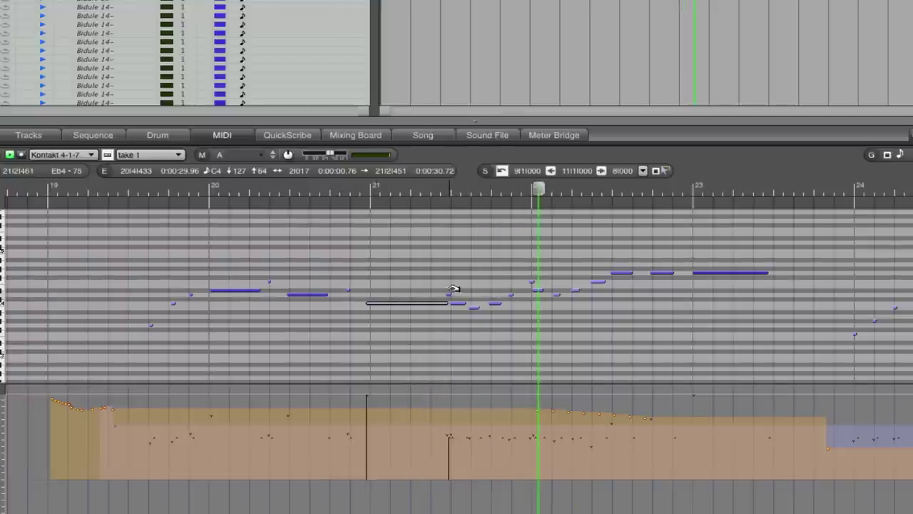
# Shorten the held C4 Clarinet note at bar 21 to end at 21|2|125, and replay from the end of bar 20.
pyautogui.moveTo(452, 300); pyautogui.dragTo(430, 299)
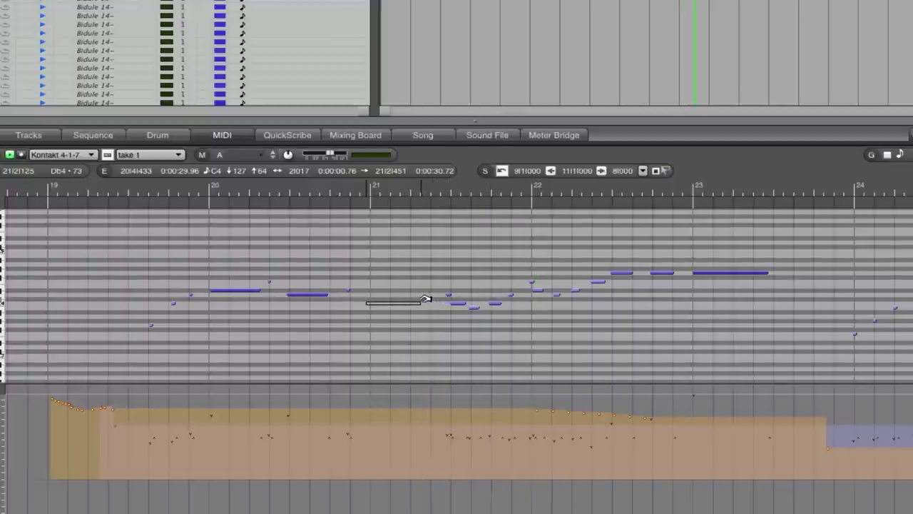
pyautogui.moveTo(425, 298); pyautogui.dragTo(425, 298)
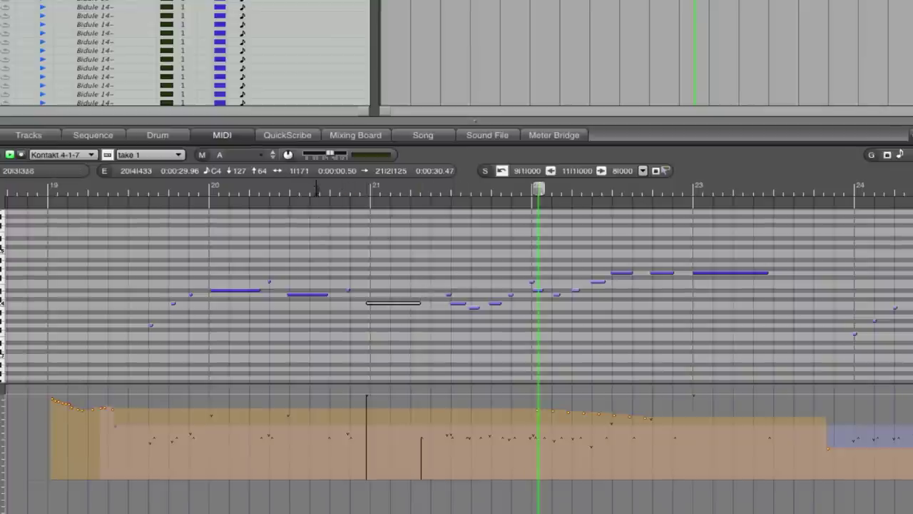
pyautogui.click(327, 188)
pyautogui.press('space')
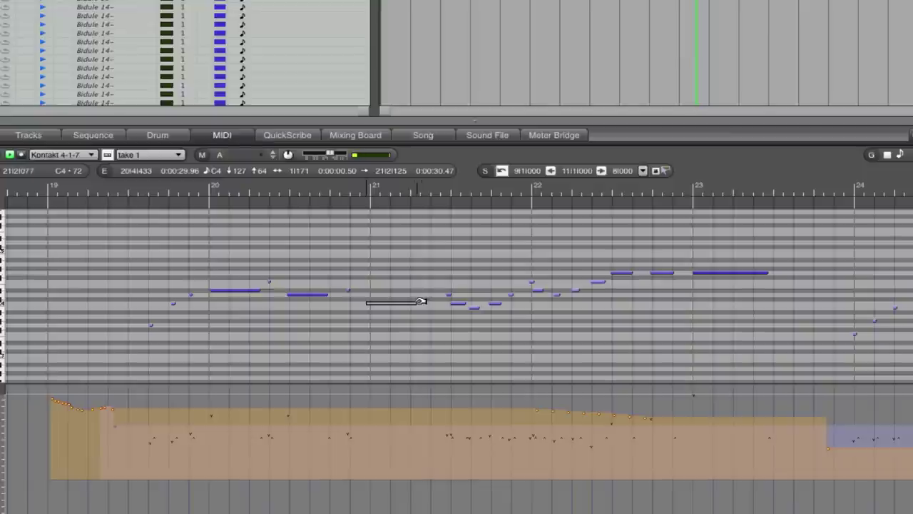
# Shorten the held C4 Clarinet note at bar 21 to end at 21|2|067, and play the phrase starting just before bar 24.
pyautogui.moveTo(421, 300); pyautogui.dragTo(415, 301)
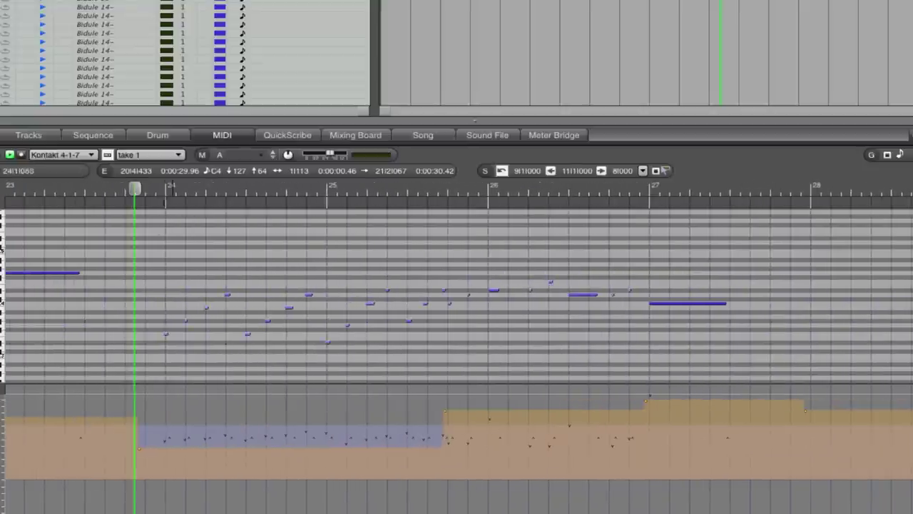
pyautogui.moveTo(225, 271); pyautogui.dragTo(440, 314)
pyautogui.click(158, 430)
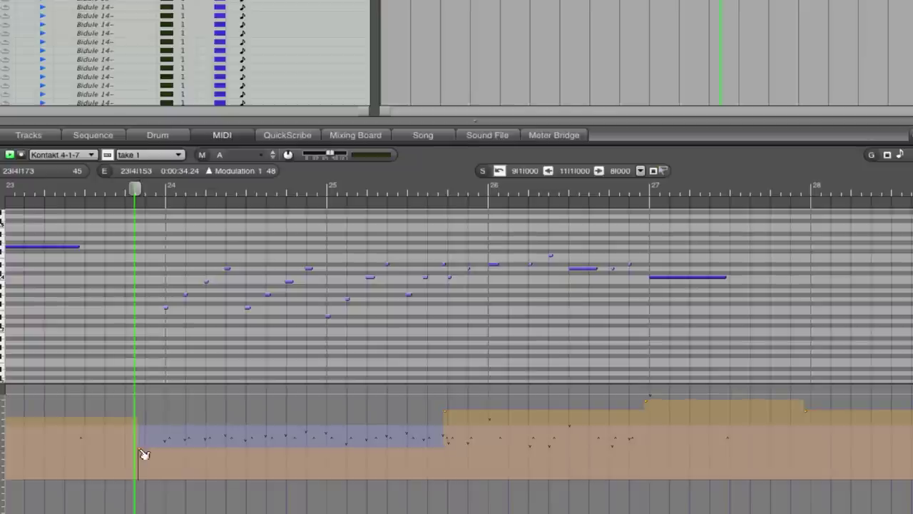
pyautogui.press('space')
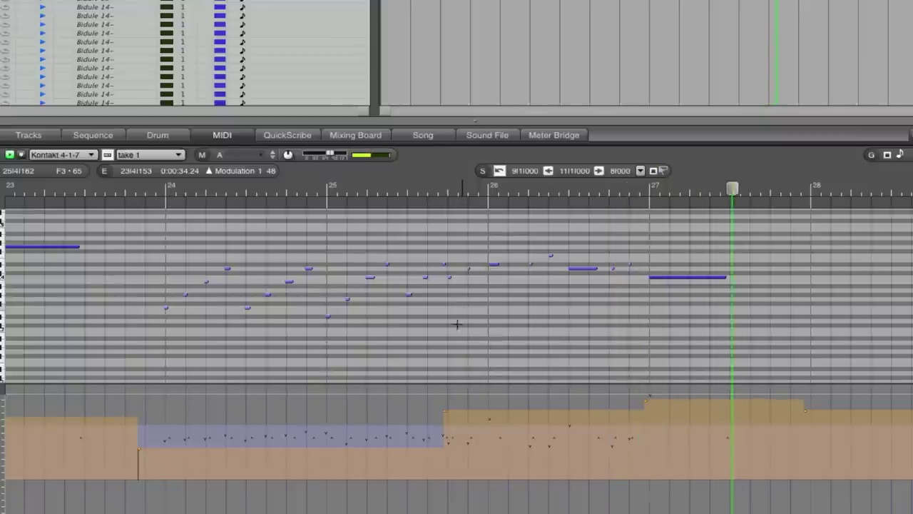
# Delete the short Eb4 Clarinet note at 25|3|414 and replay the phrase from just before bar 24.
pyautogui.click(442, 265)
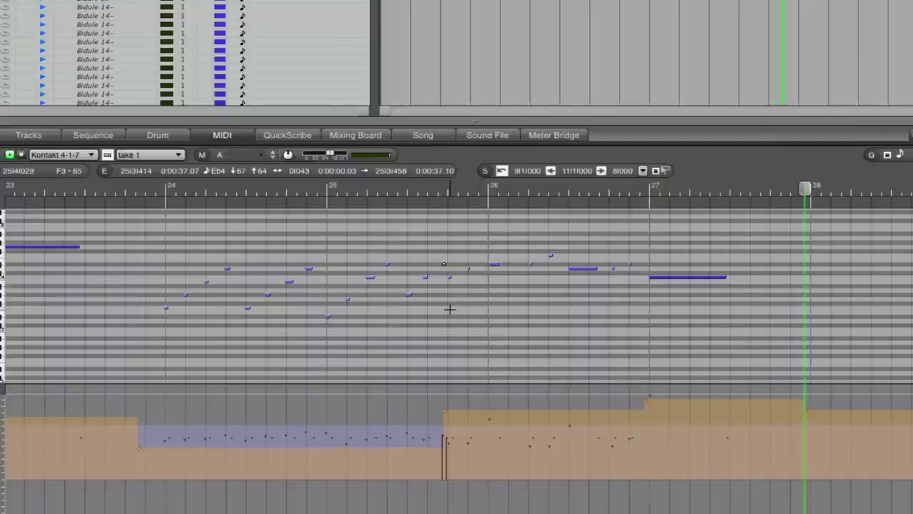
pyautogui.click(219, 241)
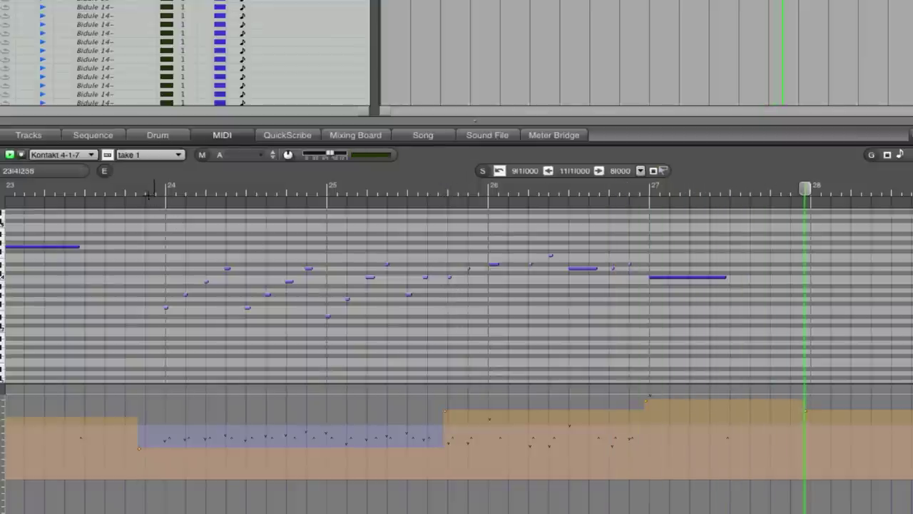
pyautogui.click(138, 190)
pyautogui.press('space')
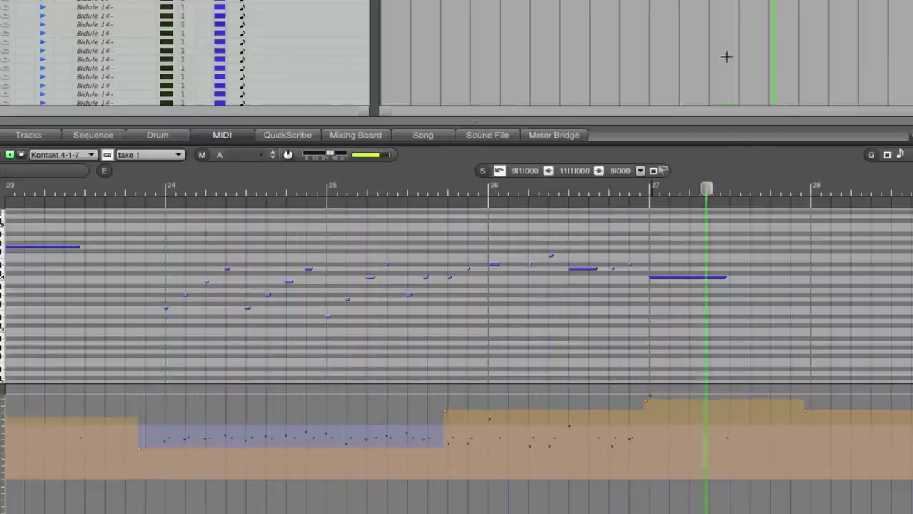
pyautogui.press('space')
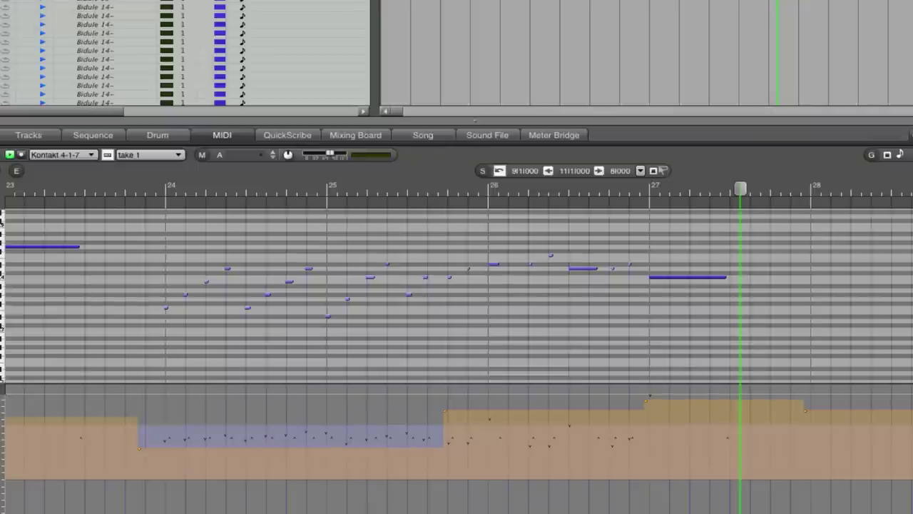
# Play the closing section of the mockup to its end while viewing the Oboe part and the Bassoon part.
pyautogui.press('space')
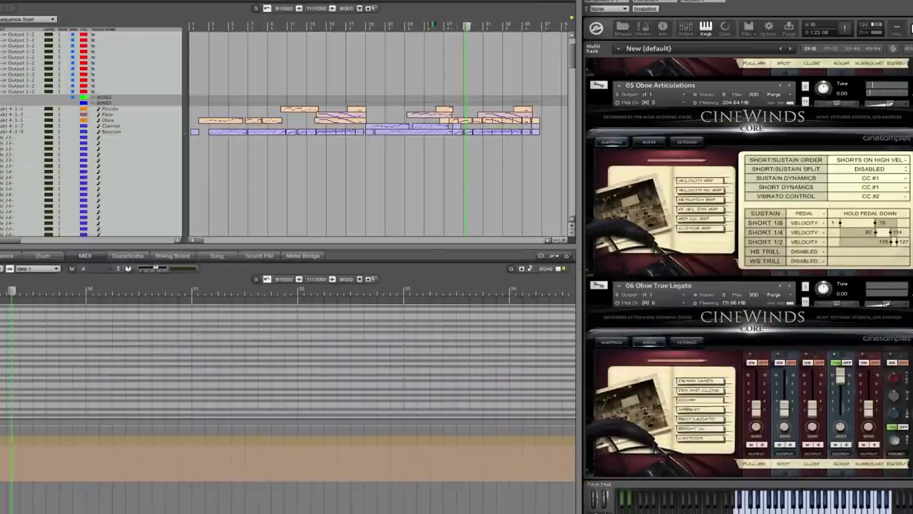
pyautogui.click(431, 169)
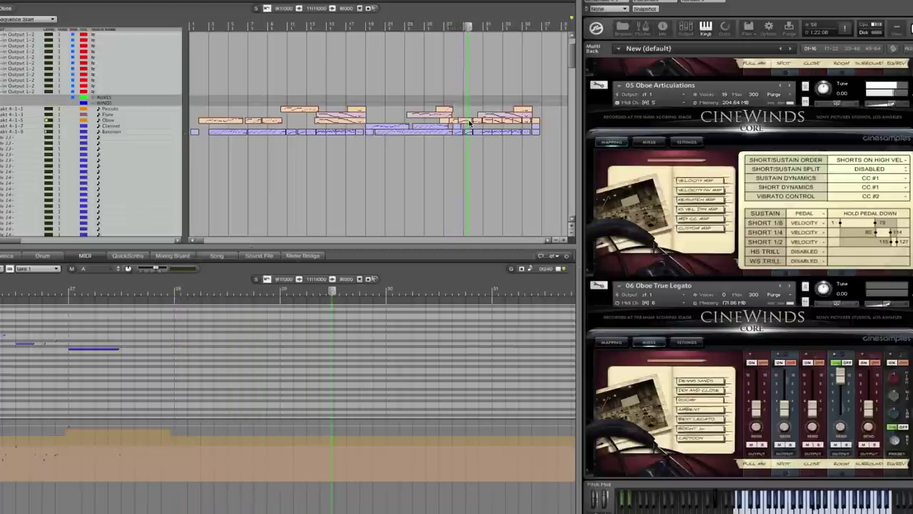
pyautogui.click(470, 123)
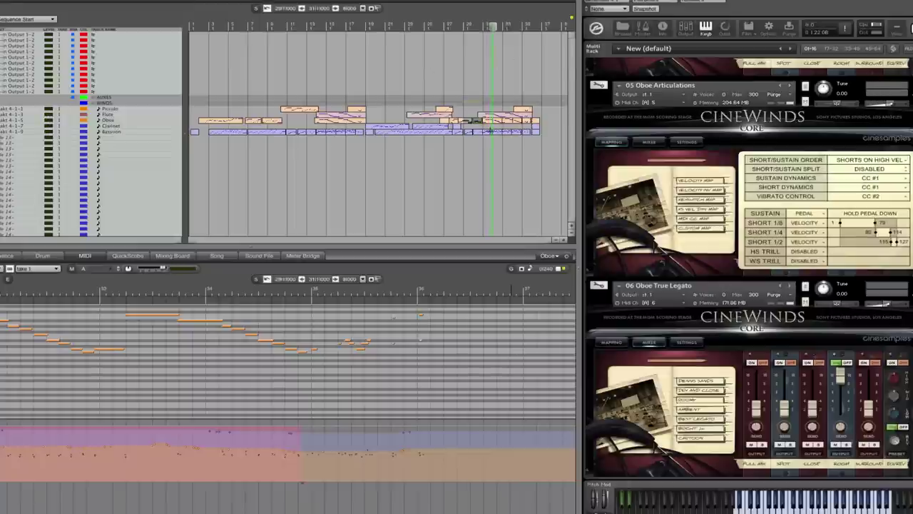
pyautogui.click(491, 131)
pyautogui.scroll(-3, 141, 370)
pyautogui.click(530, 100)
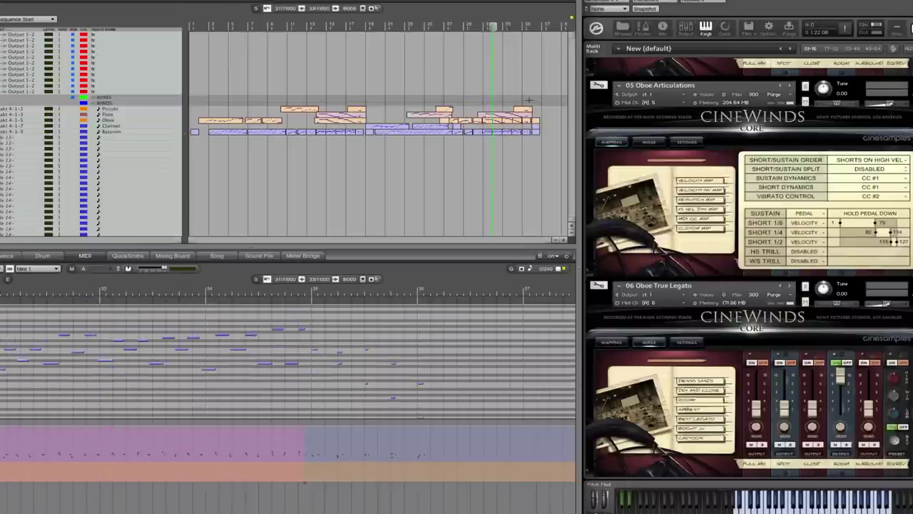
pyautogui.press('space')
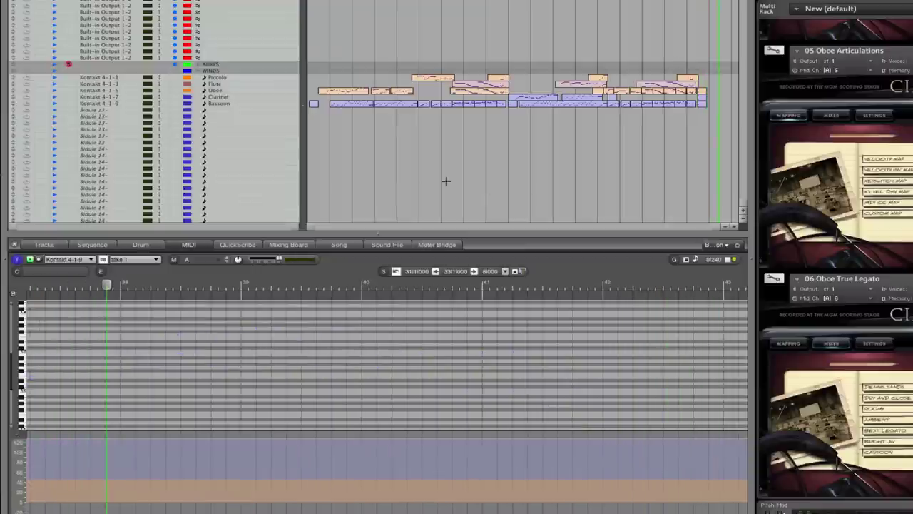
pyautogui.click(404, 168)
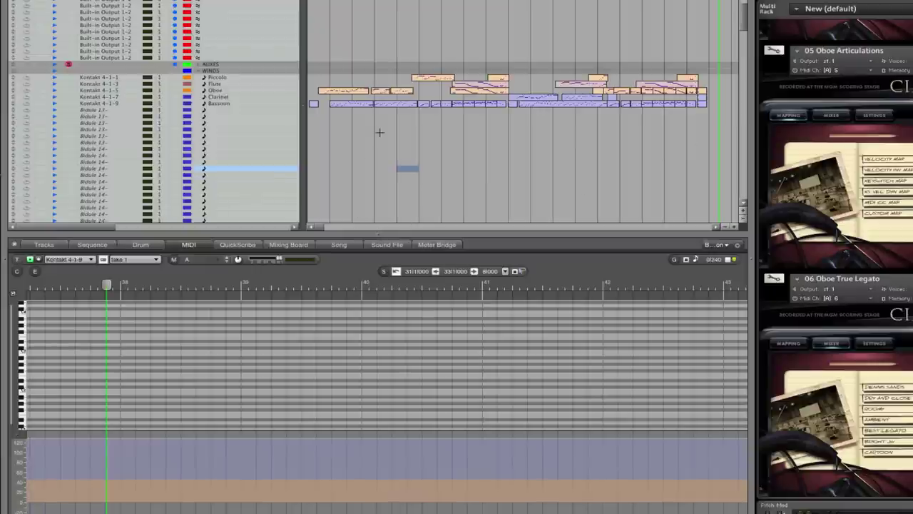
pyautogui.click(419, 154)
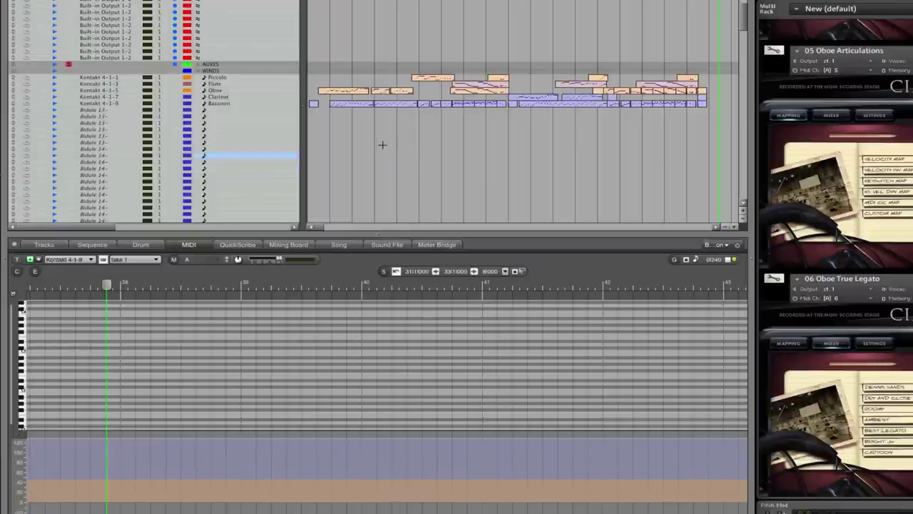
pyautogui.click(389, 164)
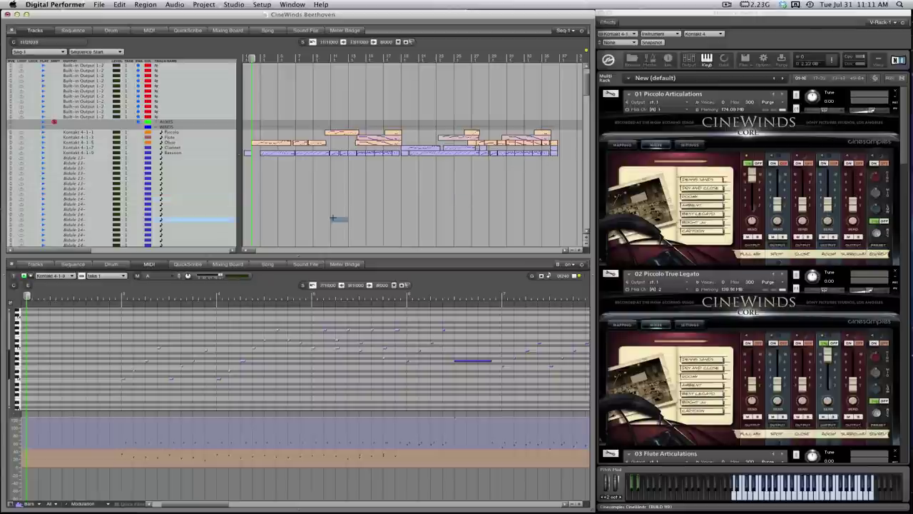
# Play the mockup from its opening bars to about bar 11.
pyautogui.press('space')
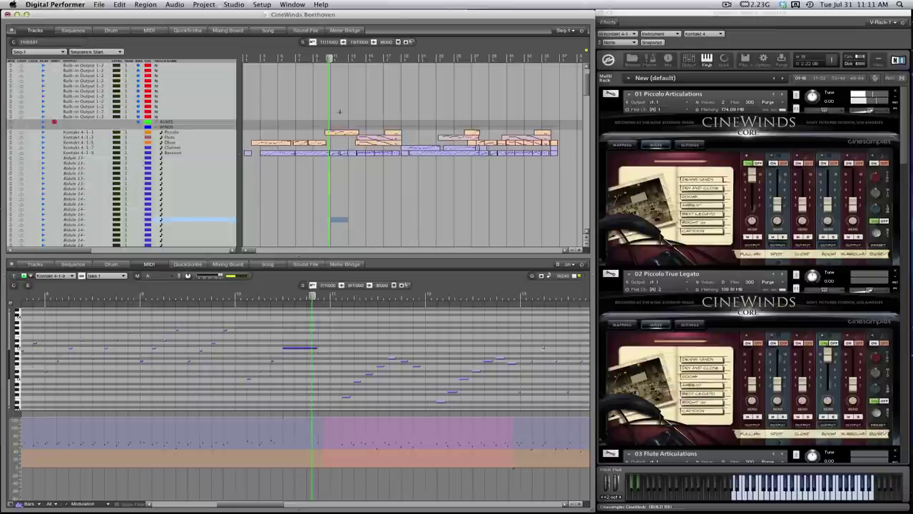
pyautogui.click(346, 225)
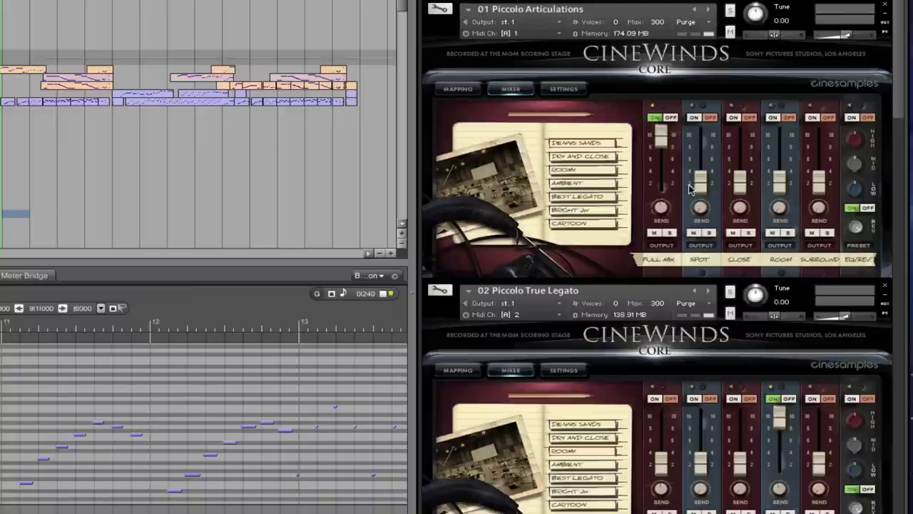
pyautogui.click(223, 225)
pyautogui.scroll(-3, 377, 173)
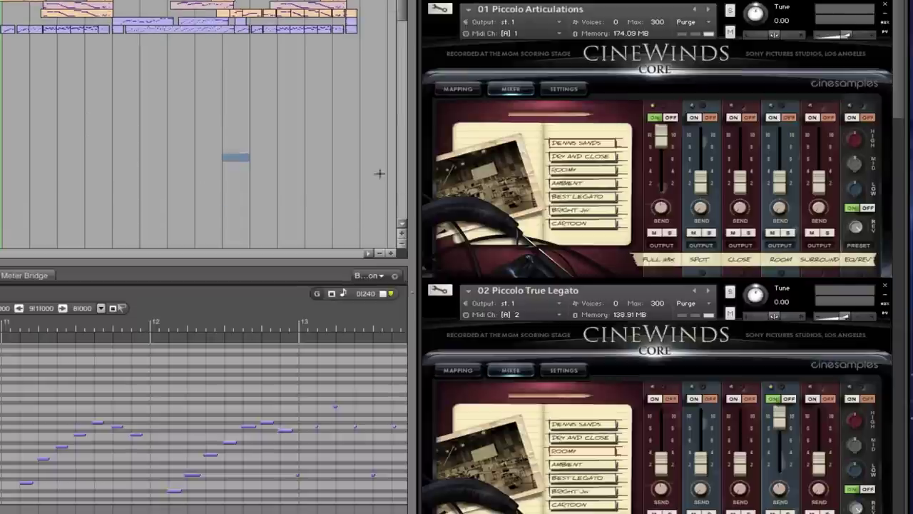
# Apply the Cartoon mixer preset to the Piccolo Articulations patch and go through the mixers of the Flute and Oboe patches.
pyautogui.click(568, 224)
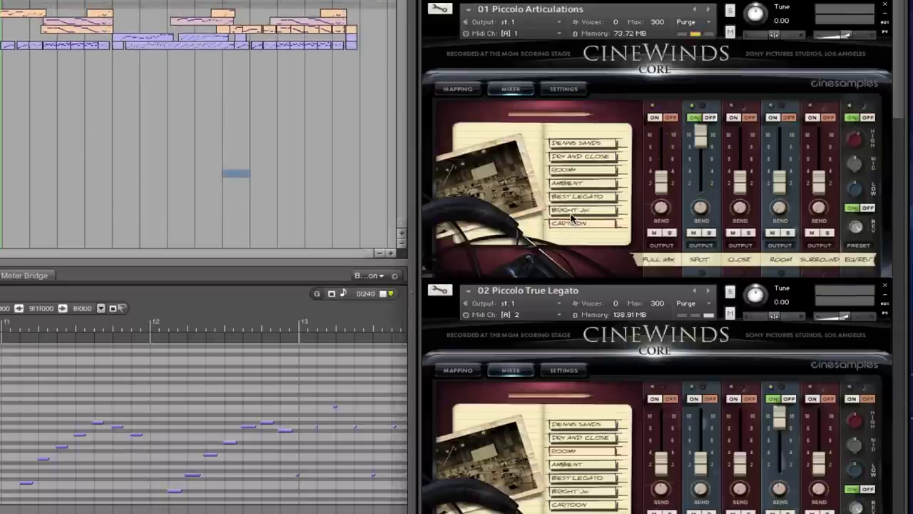
pyautogui.scroll(-5, 571, 217)
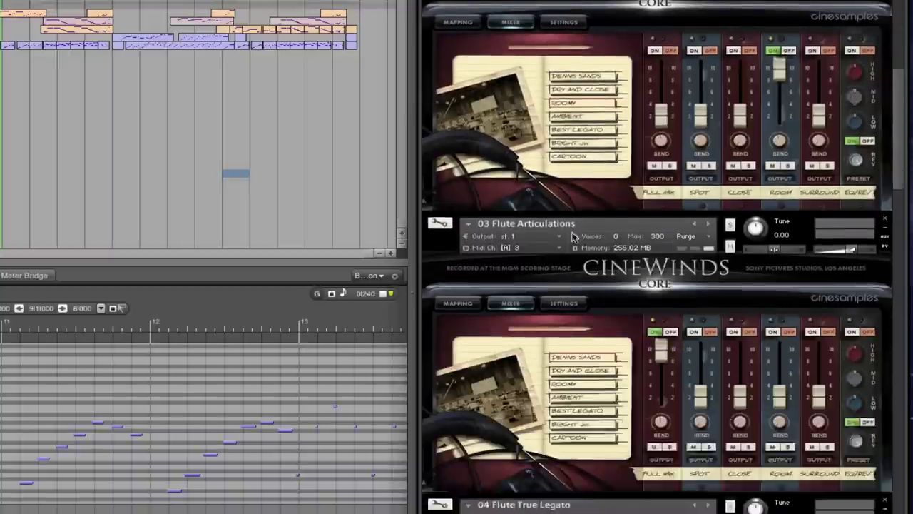
pyautogui.scroll(-1, 574, 237)
pyautogui.scroll(5, 625, 236)
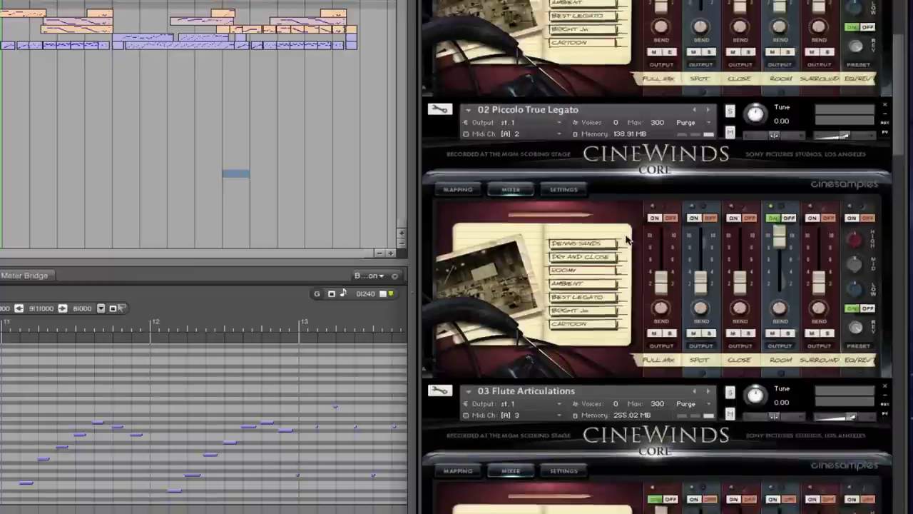
pyautogui.scroll(-6, 627, 240)
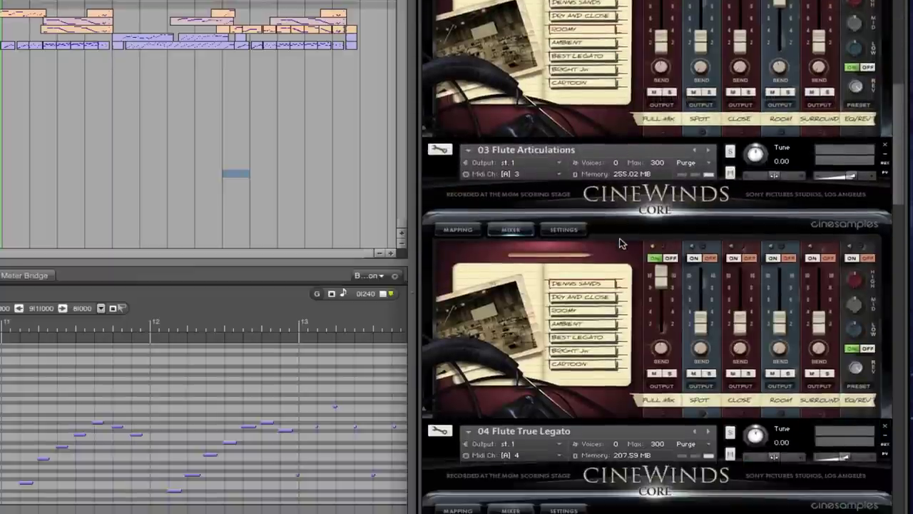
pyautogui.scroll(-1, 623, 272)
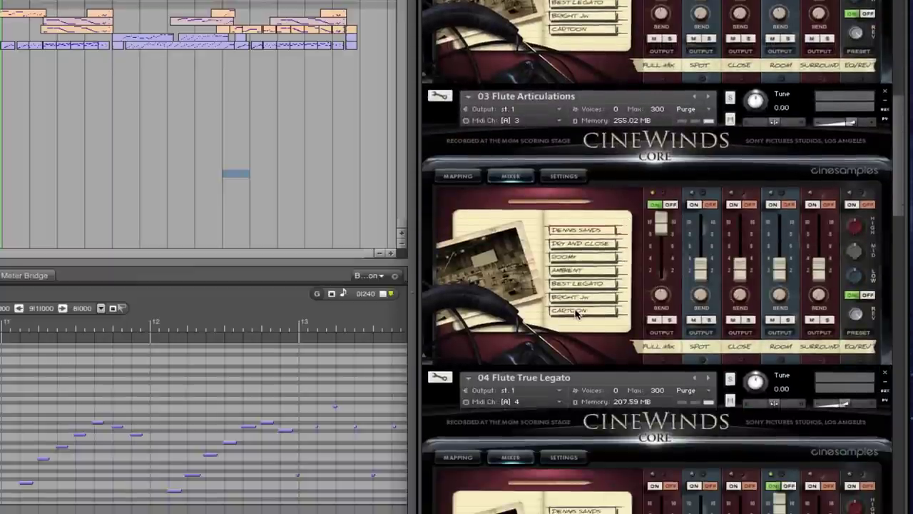
pyautogui.scroll(-5, 576, 314)
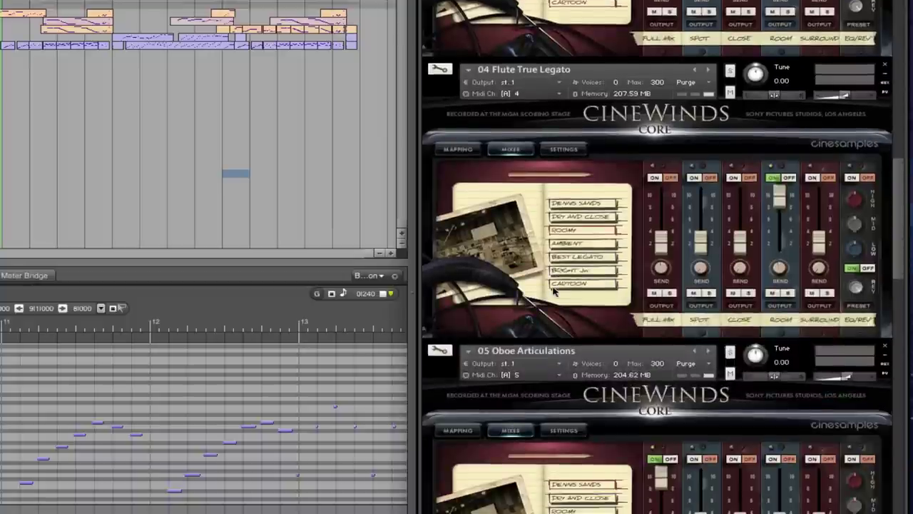
pyautogui.scroll(-3, 555, 290)
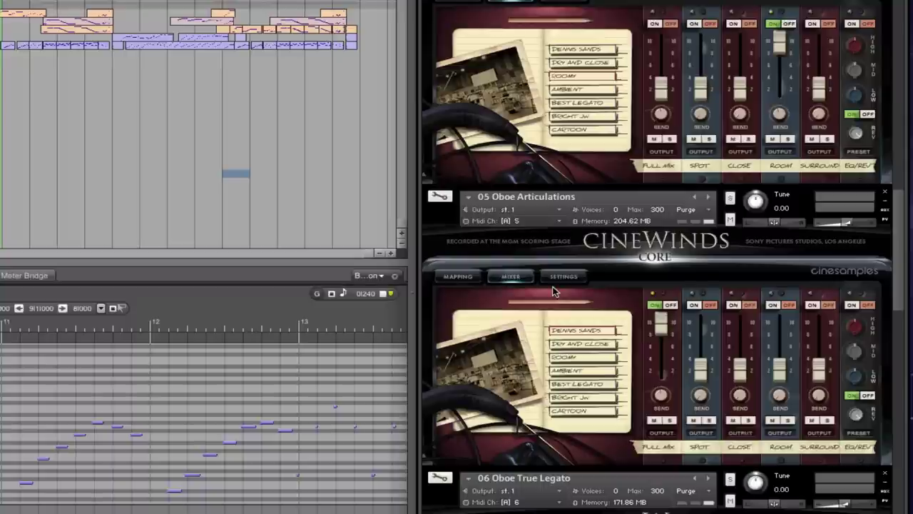
pyautogui.scroll(-5, 555, 290)
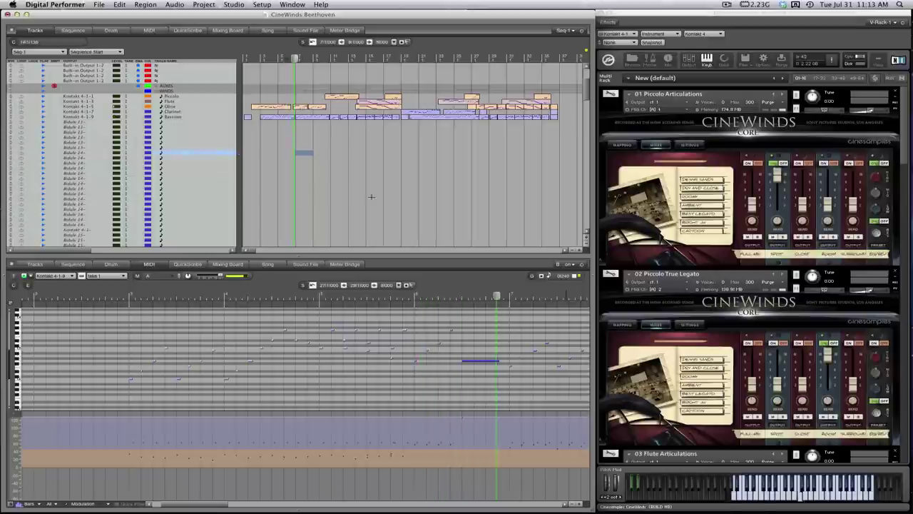
pyautogui.click(307, 118)
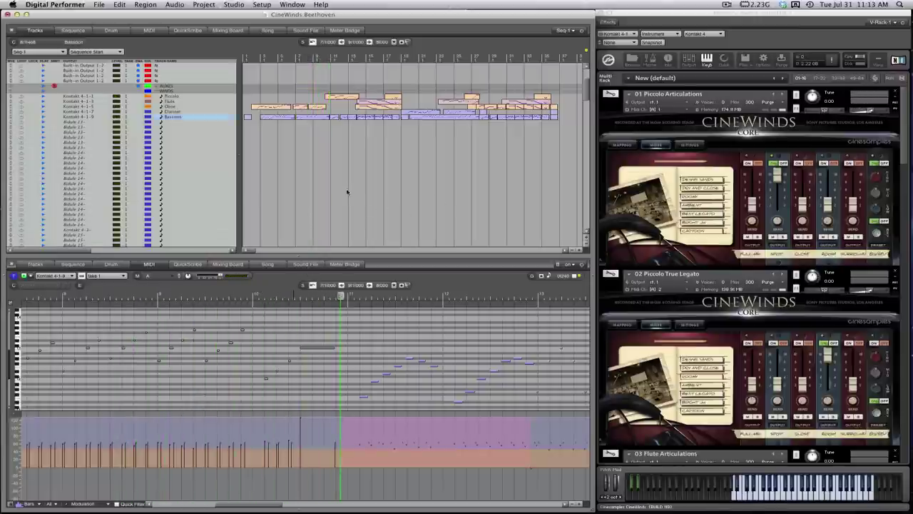
pyautogui.moveTo(332, 191); pyautogui.dragTo(351, 191)
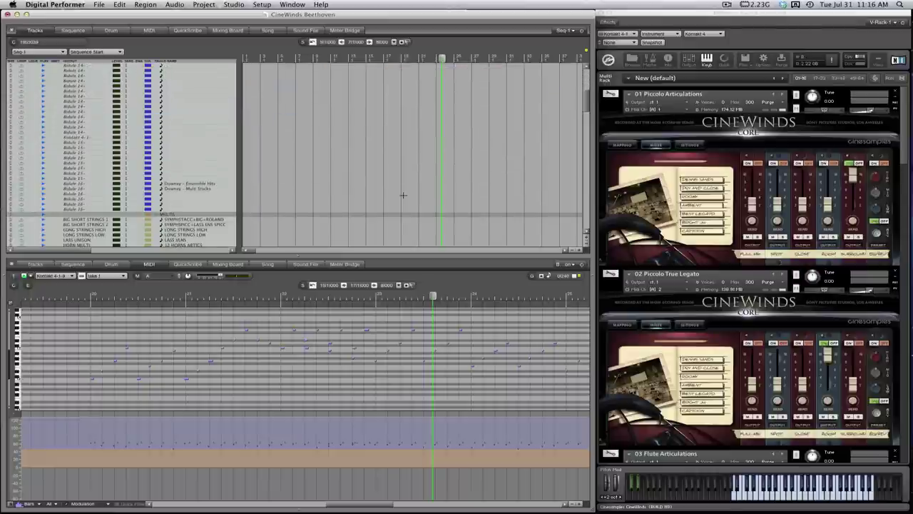
pyautogui.scroll(5, 404, 194)
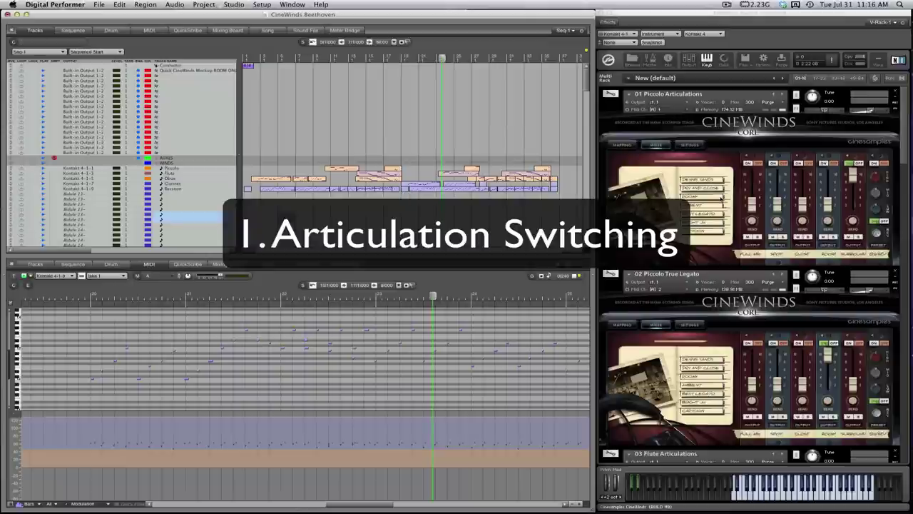
# Show the settings page of the Piccolo Articulations patch with its legato, dynamics and effects controls.
pyautogui.click(698, 146)
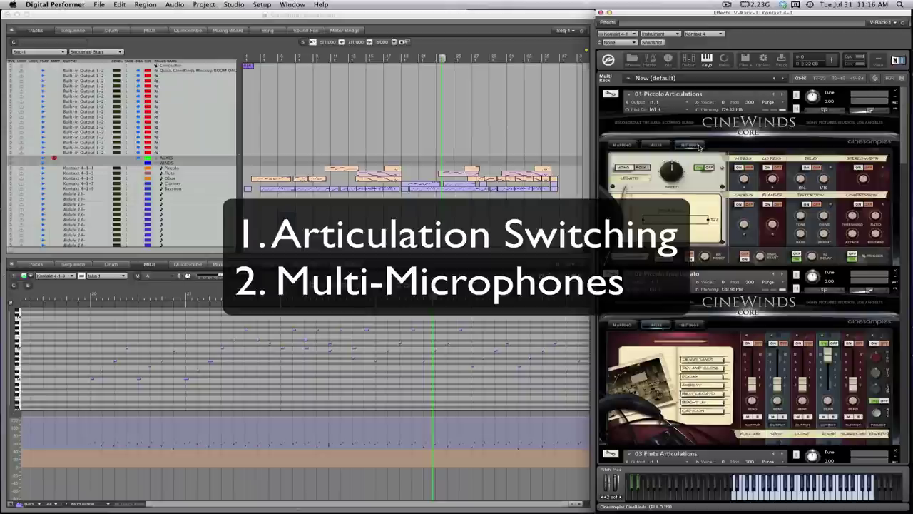
pyautogui.click(189, 229)
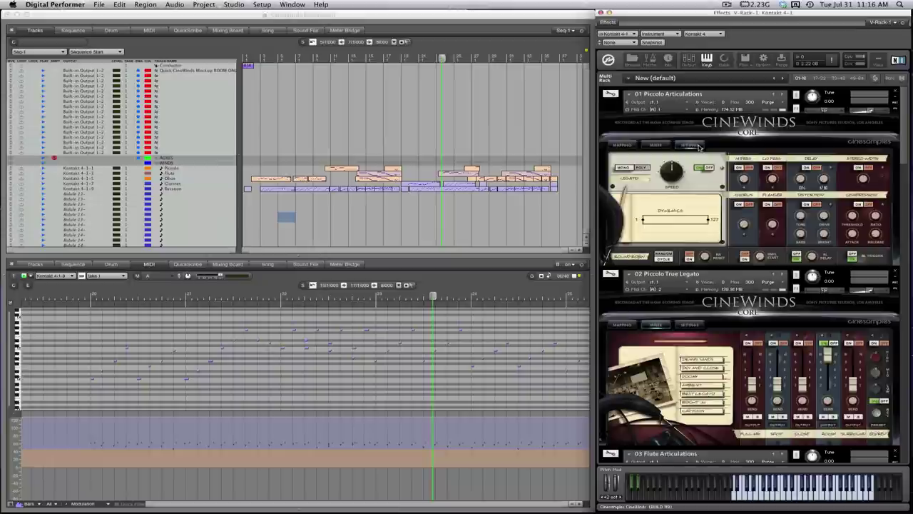
pyautogui.click(507, 229)
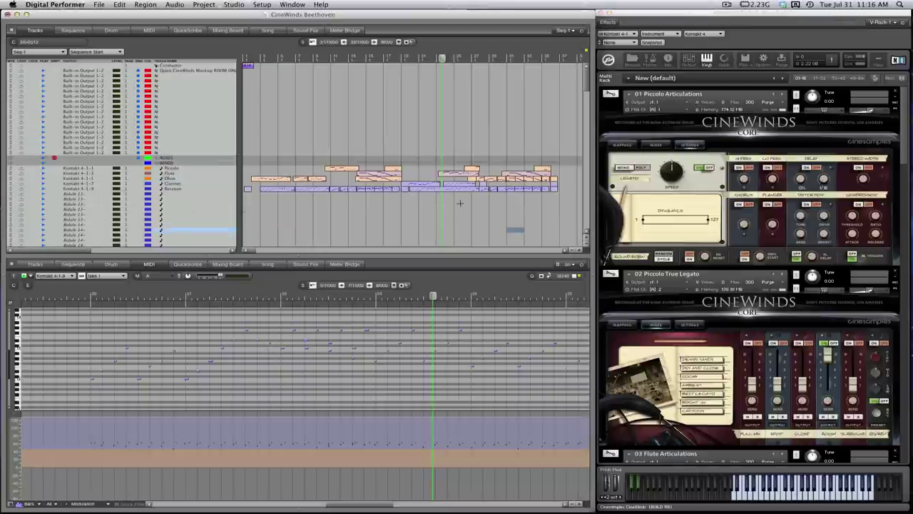